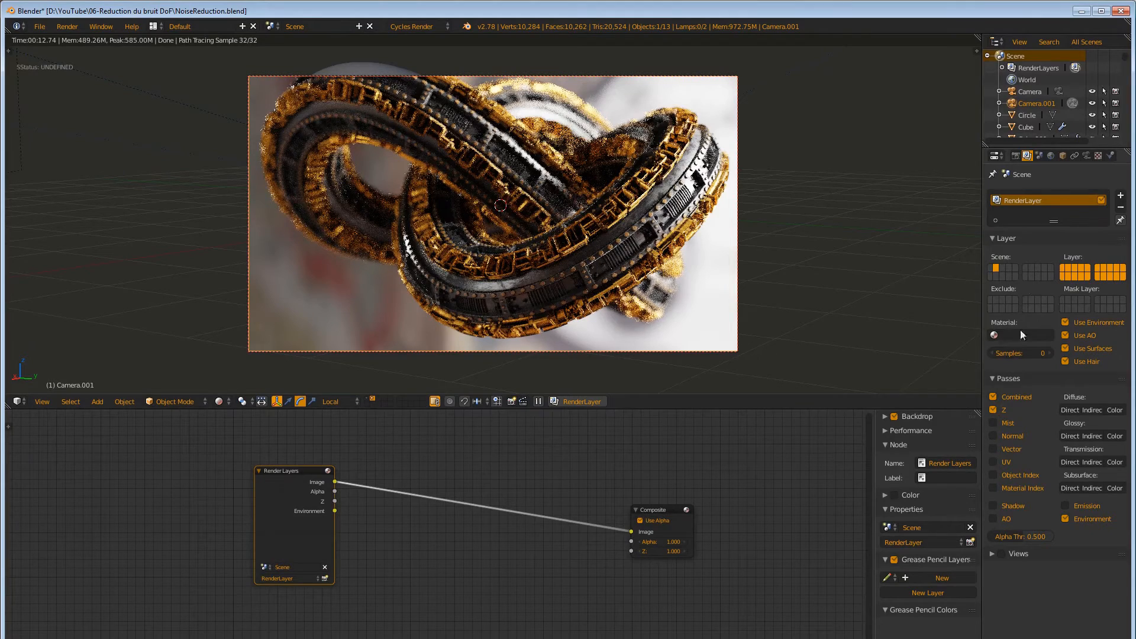
- Show the render settings and display the Render Result in the image editor
click(1016, 155)
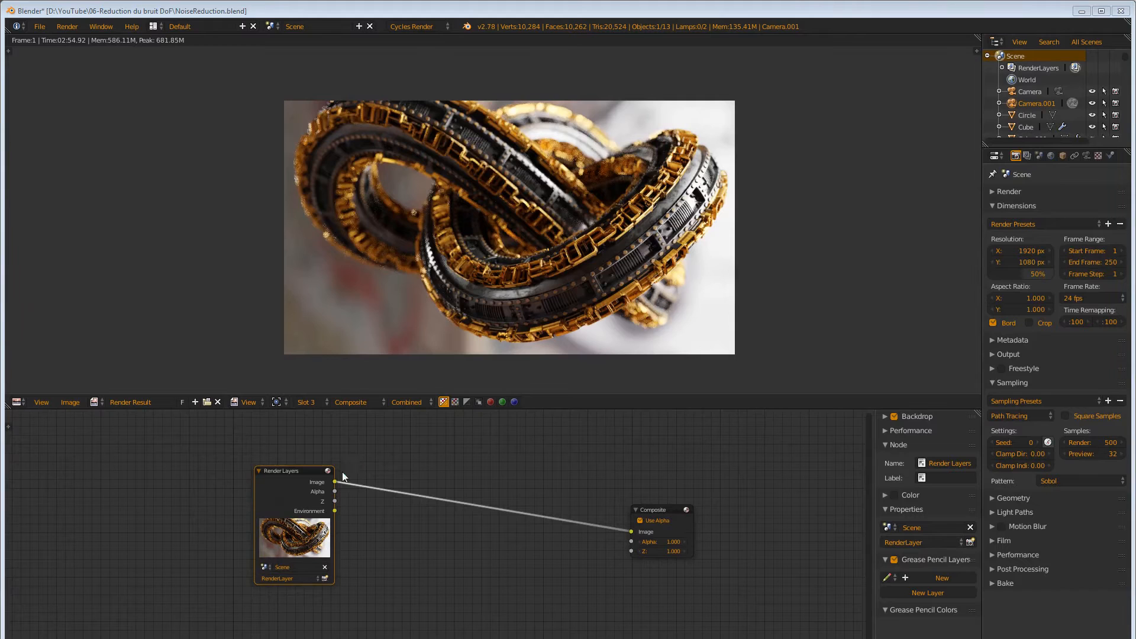
drag(616, 527, 630, 530)
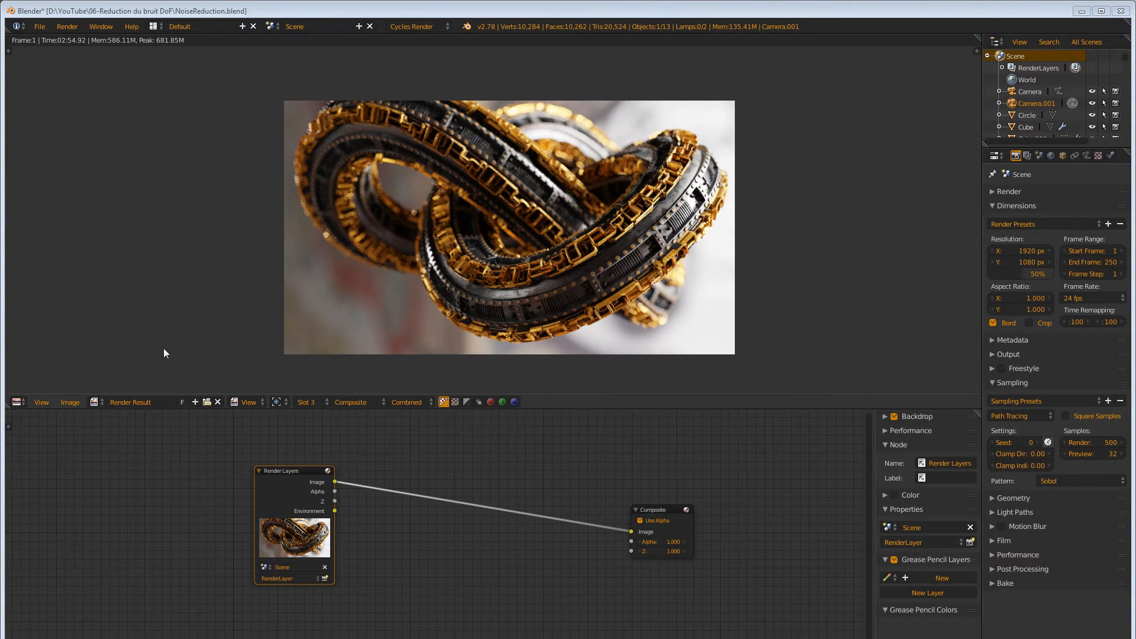
click(95, 402)
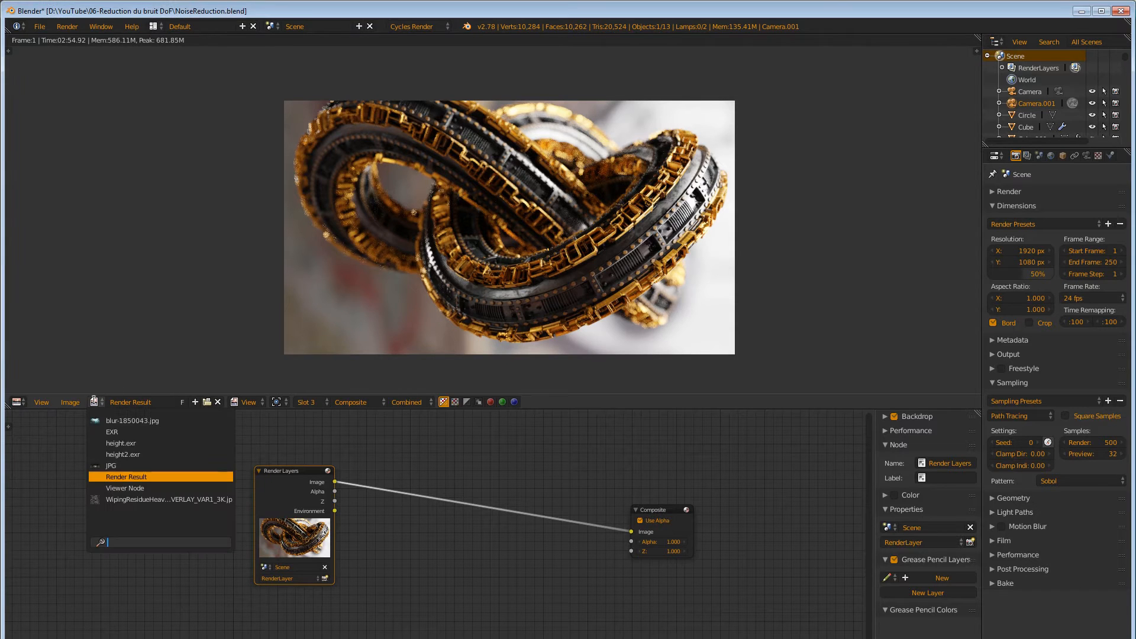
click(121, 477)
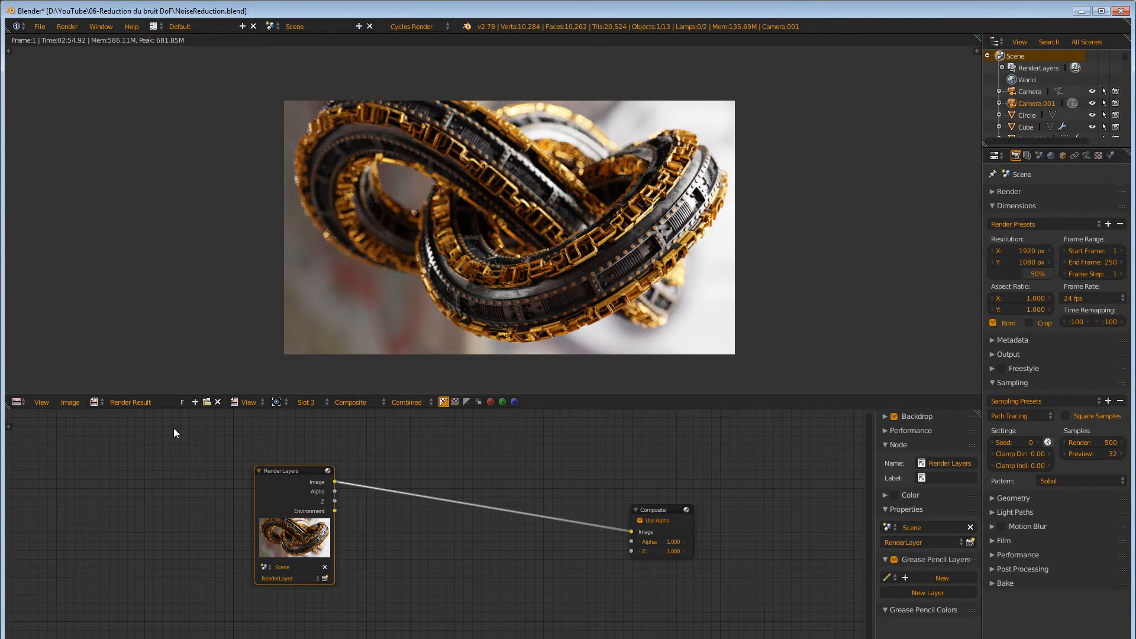
- Save the render result in PNG format as Raw.png in the 06-Reduction du bruit DoF folder
click(70, 402)
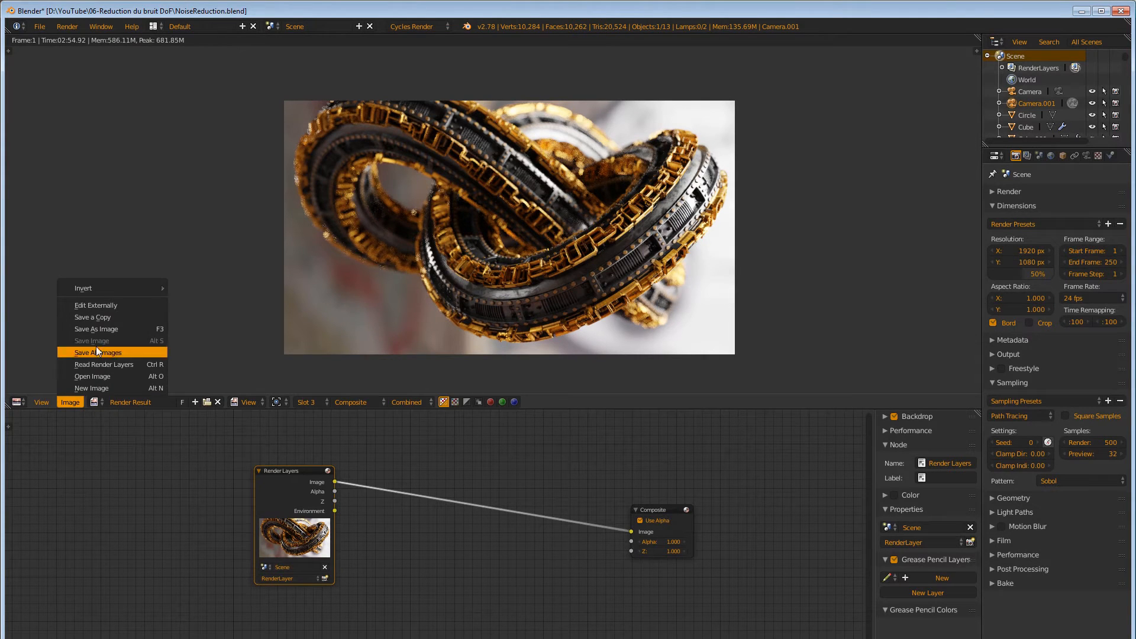
click(108, 332)
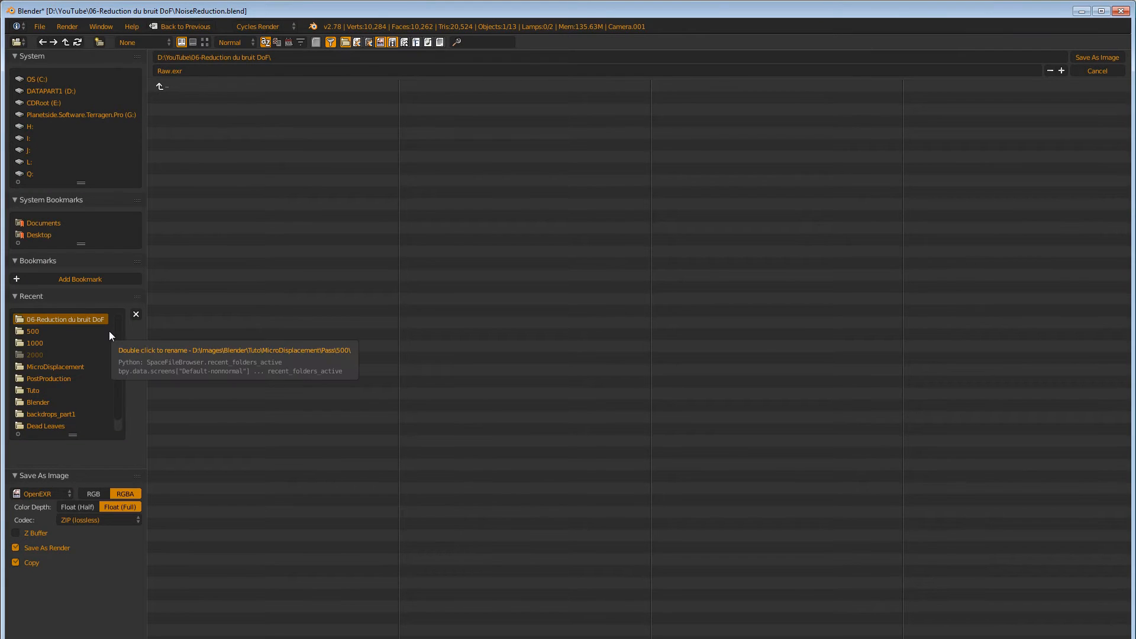
click(51, 490)
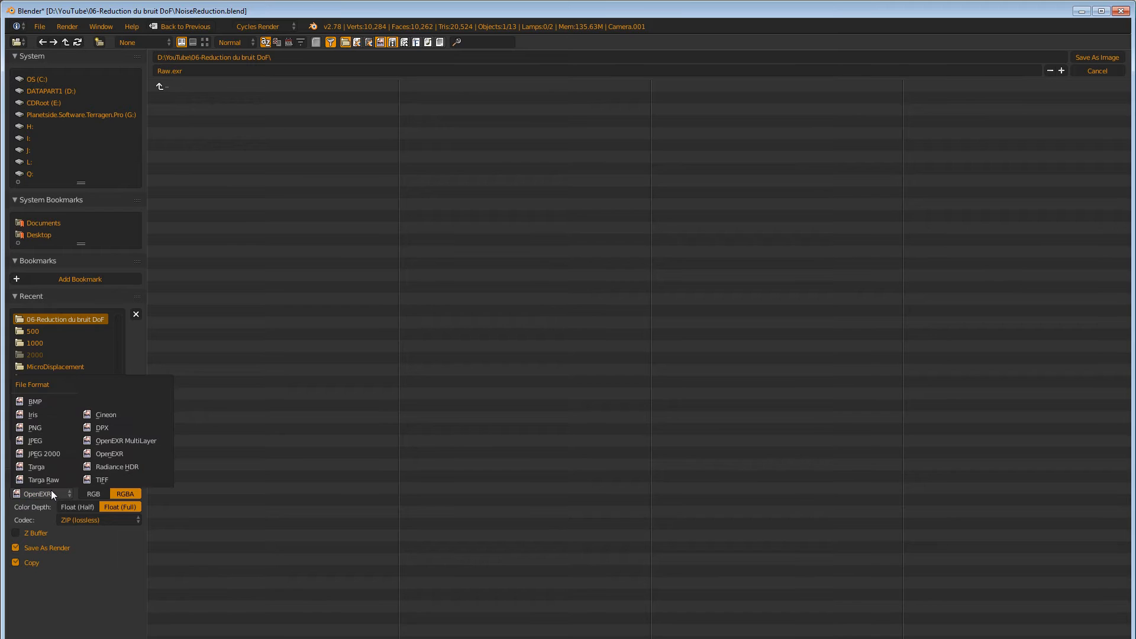
click(51, 428)
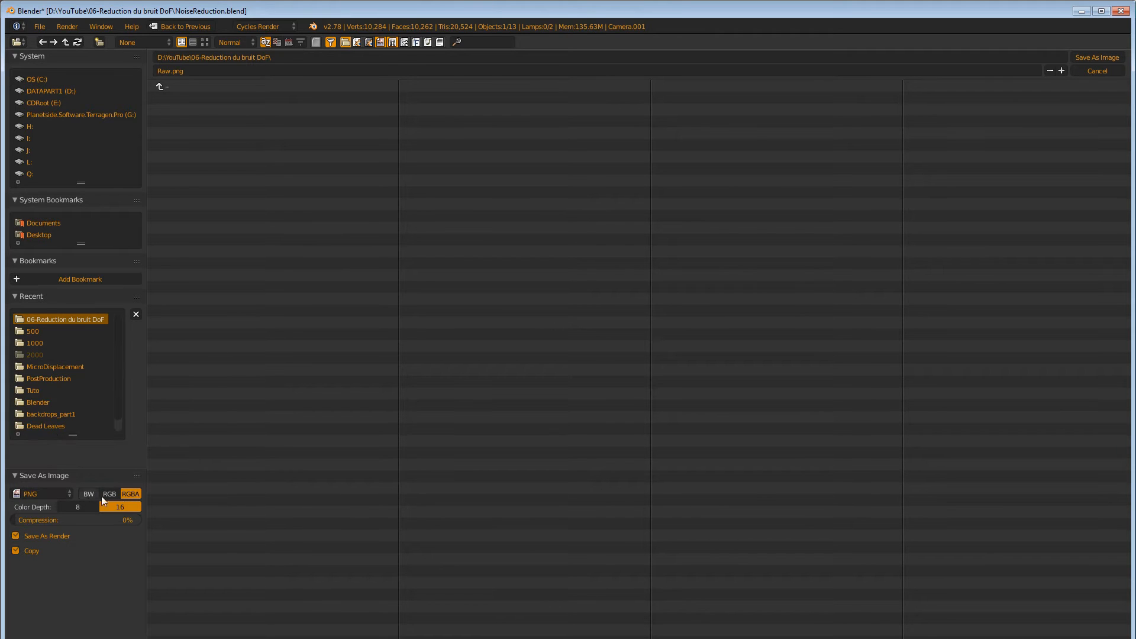
click(225, 71)
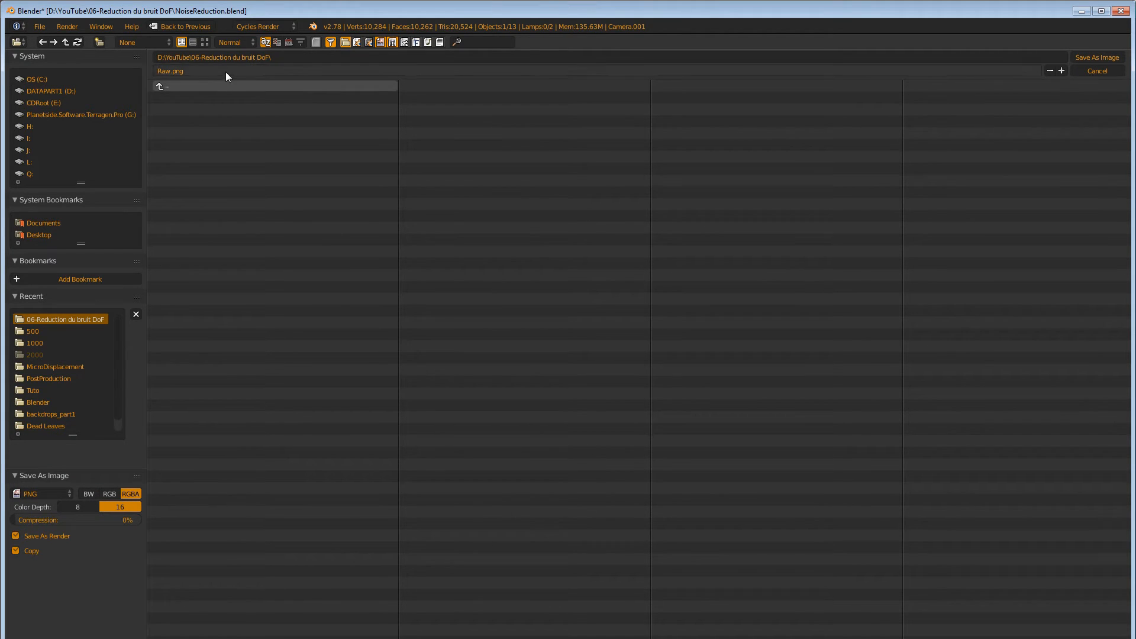
click(1082, 59)
click(1084, 57)
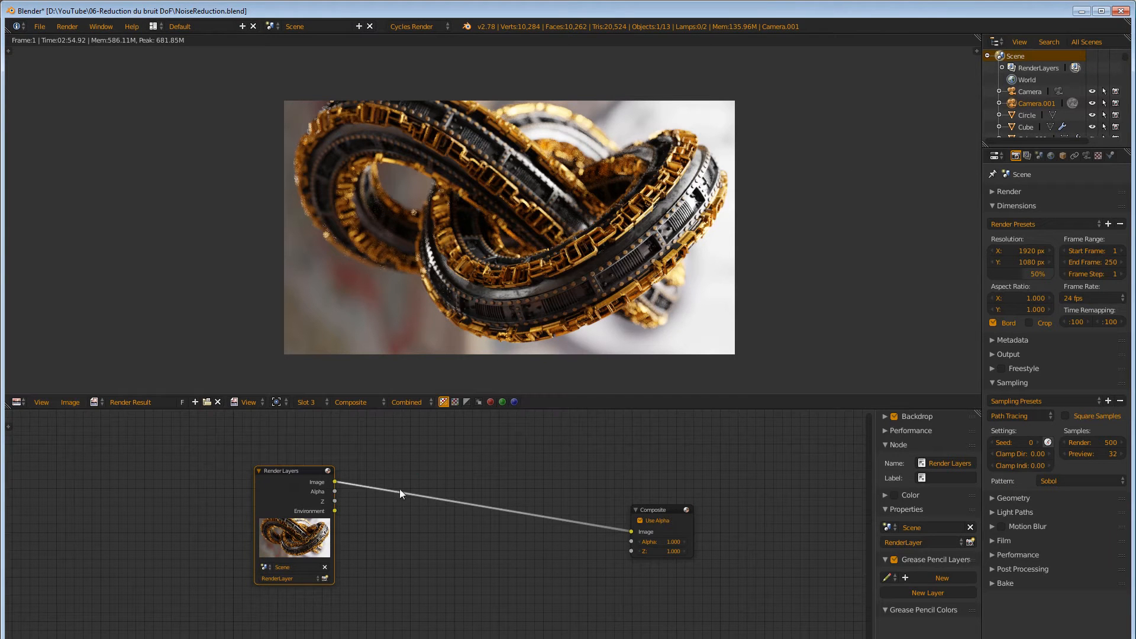
- Add a Normalize node and link the Render Layers Z output through it to the Composite Image input
key(shift+a)
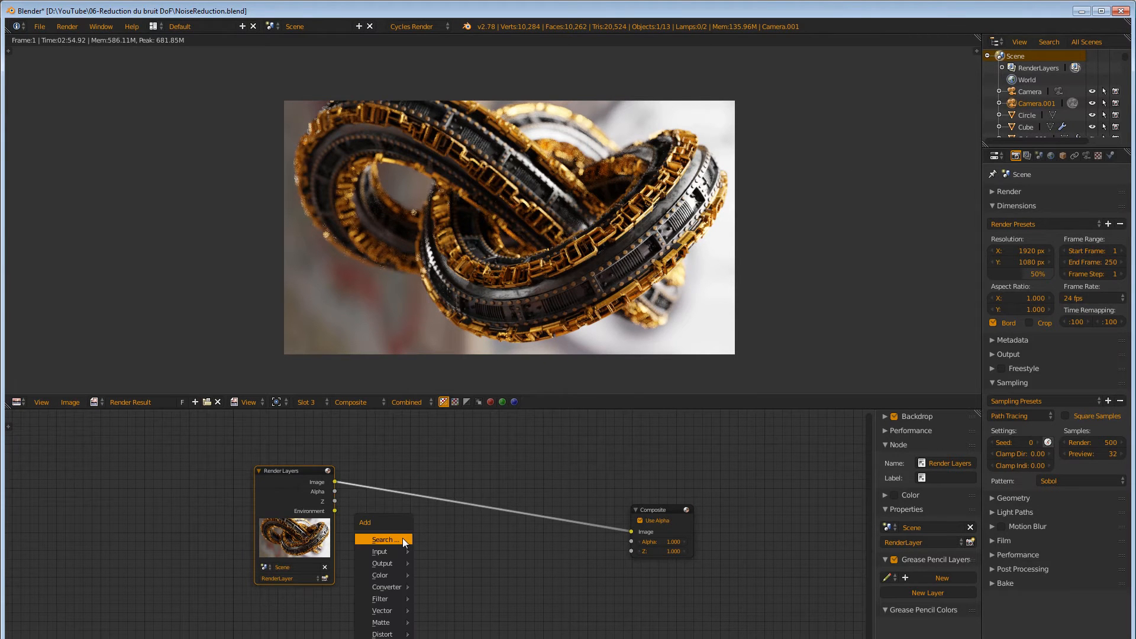
click(402, 538)
text(nor)
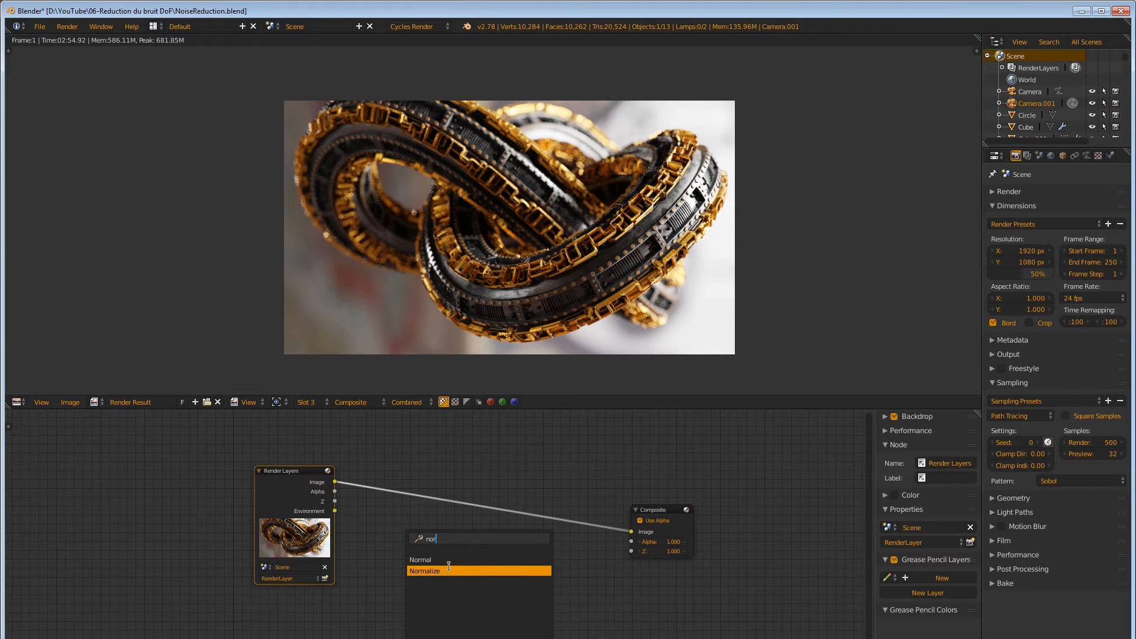
click(460, 571)
click(409, 518)
drag(336, 502, 632, 532)
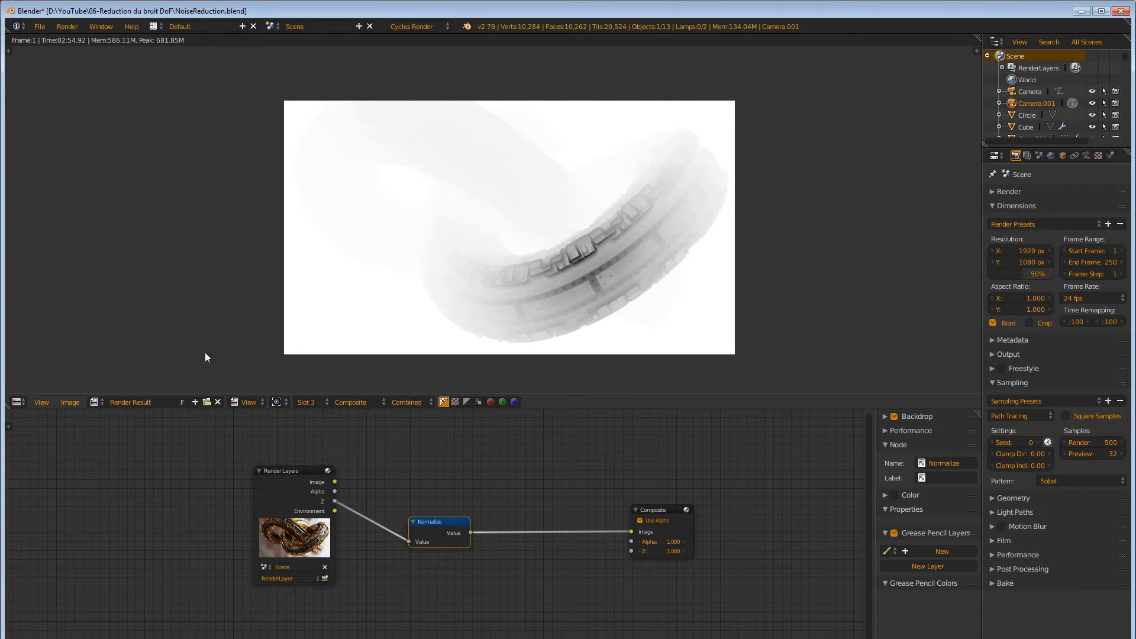
- Save the normalized depth image in PNG format as Z.png beside Raw.png
click(70, 402)
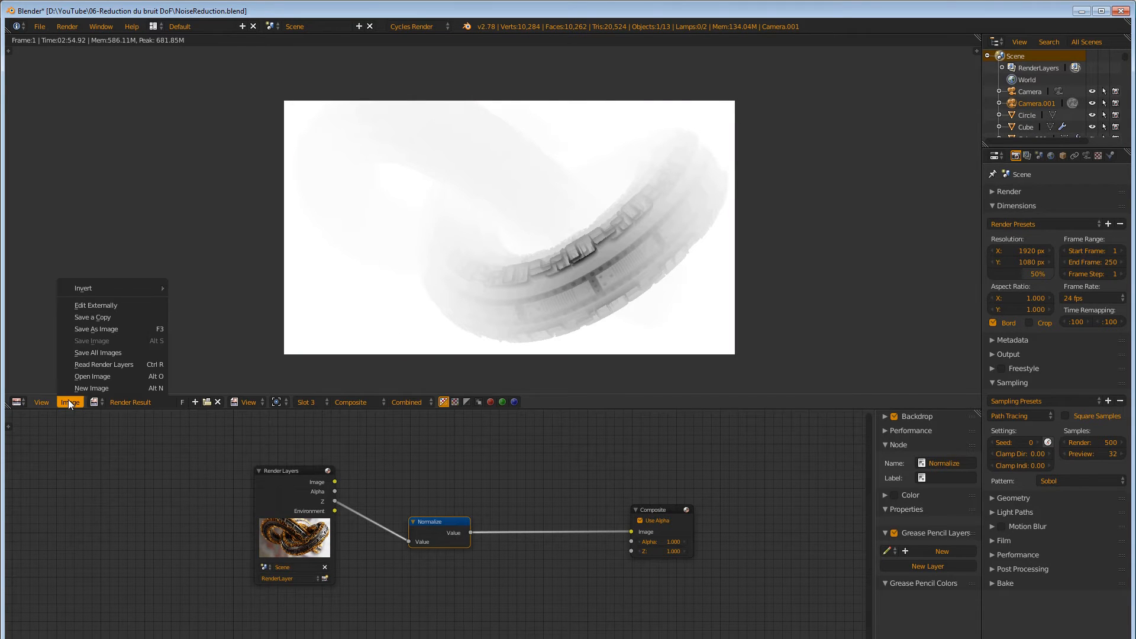
click(107, 330)
click(221, 69)
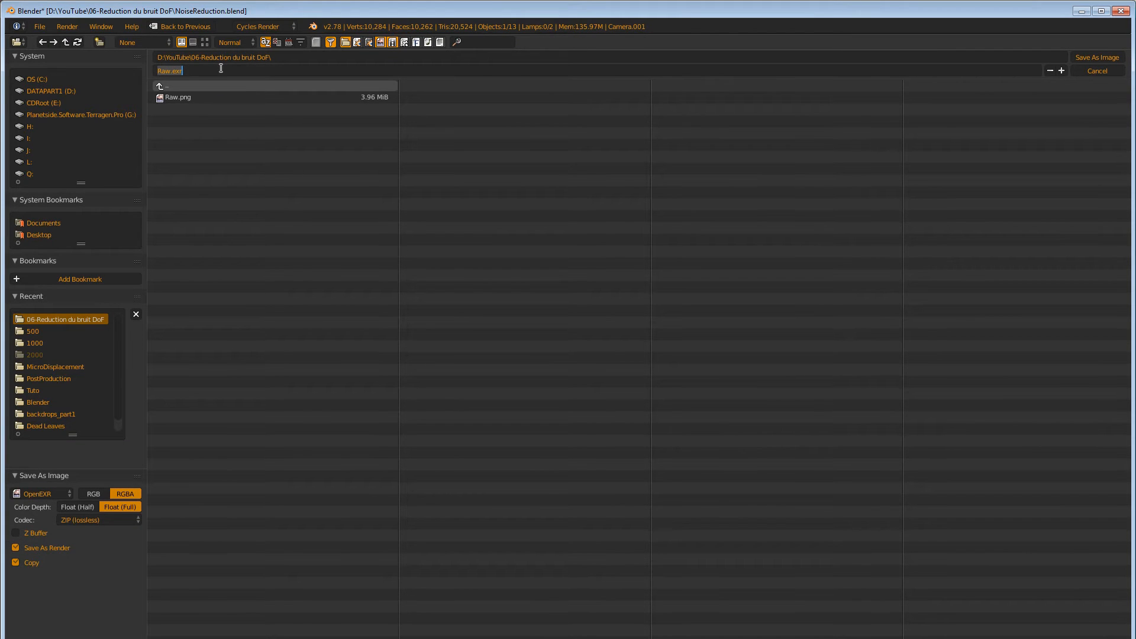
text(z)
key(Return)
click(54, 496)
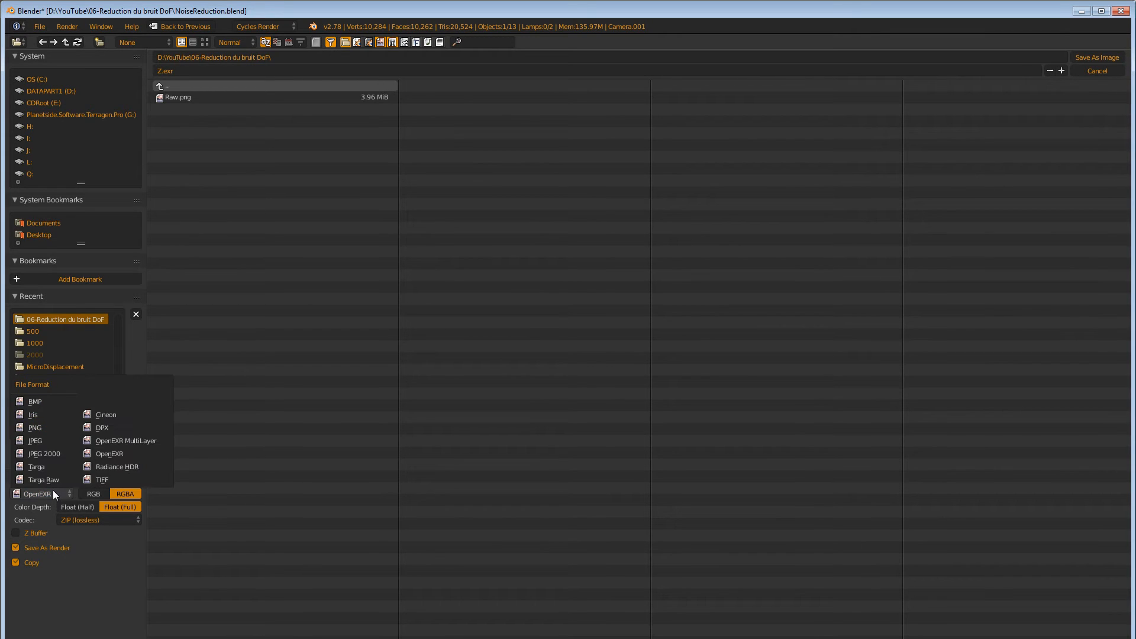
click(48, 429)
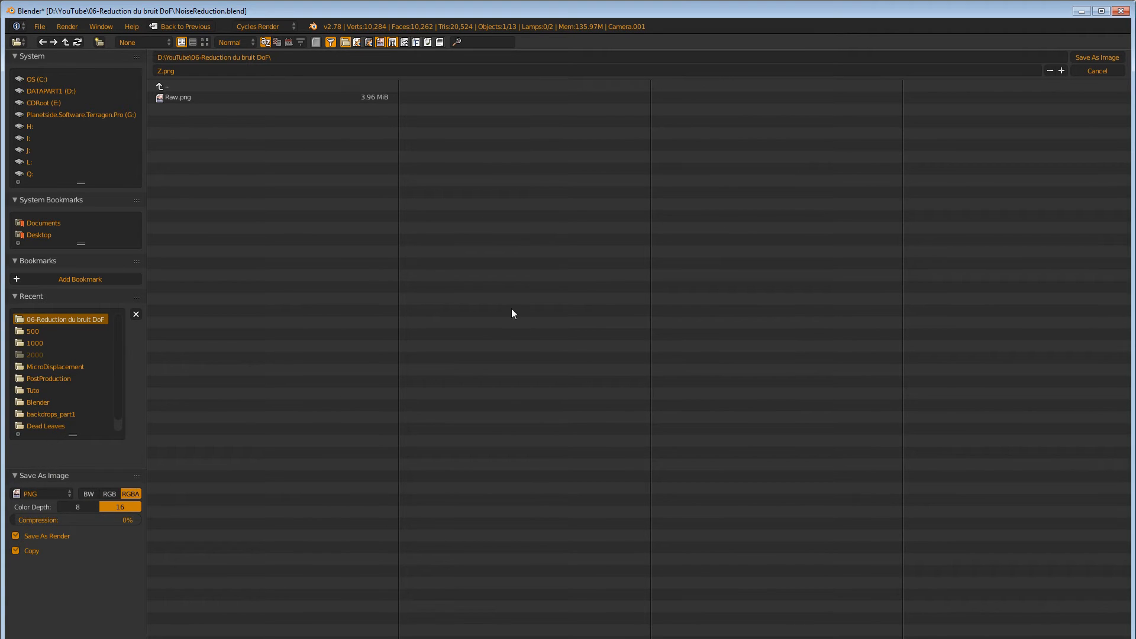
click(1089, 58)
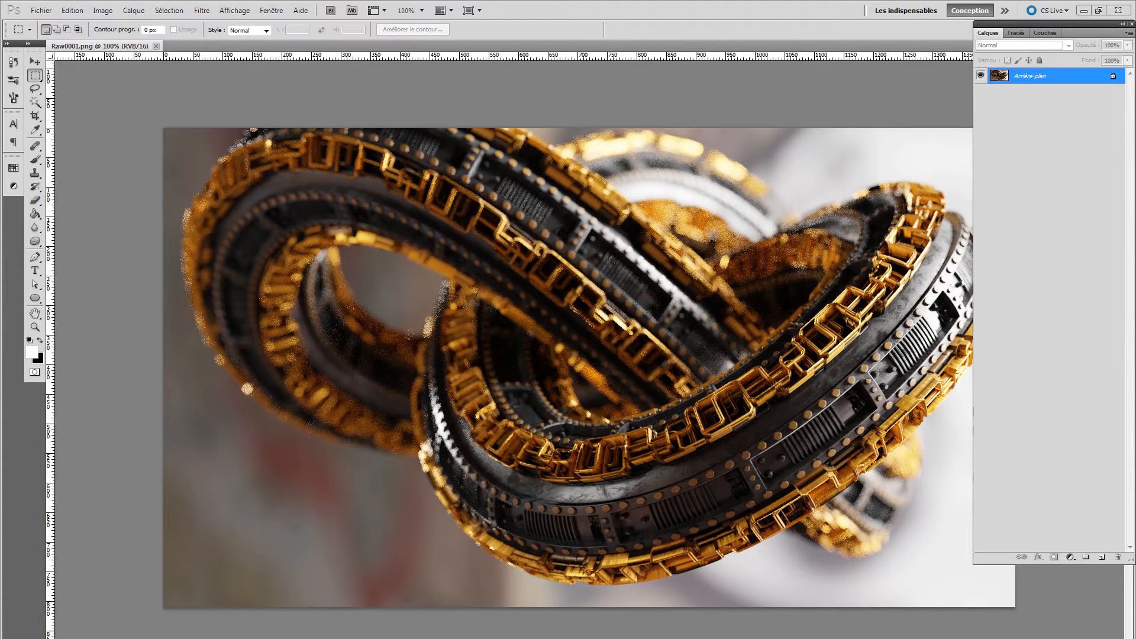
- Switch to Photoshop and place the Z0001 image as a layer over the Raw0001.png document at 100% scale
drag(589, 342, 584, 343)
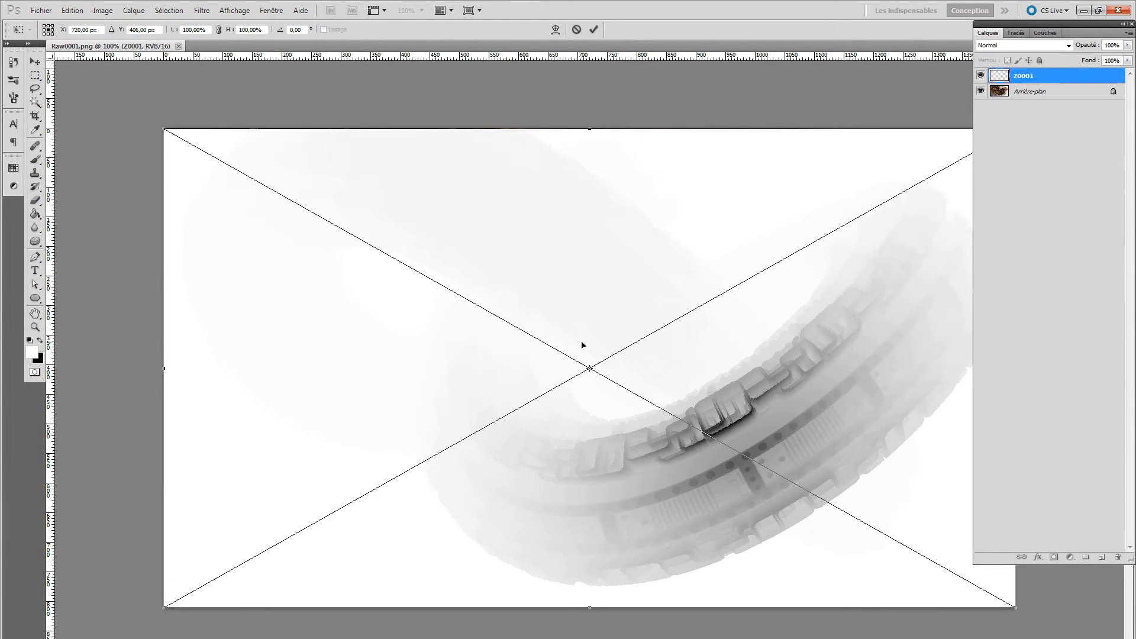
key(Return)
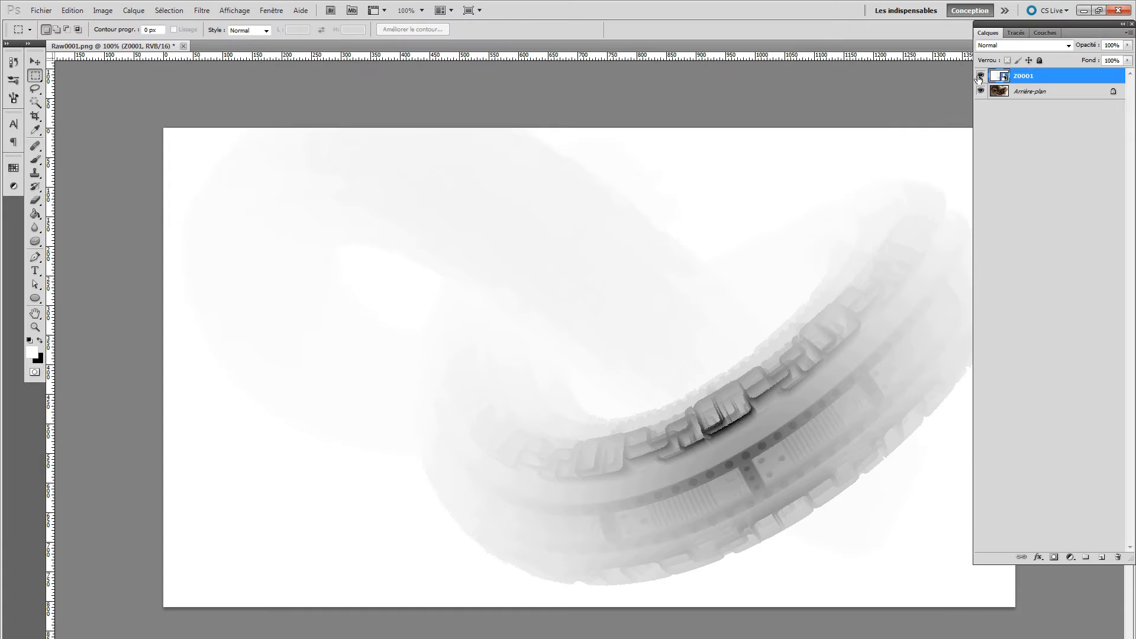
- Duplicate the Arrière-plan layer and add a layer mask to the copy
click(1027, 95)
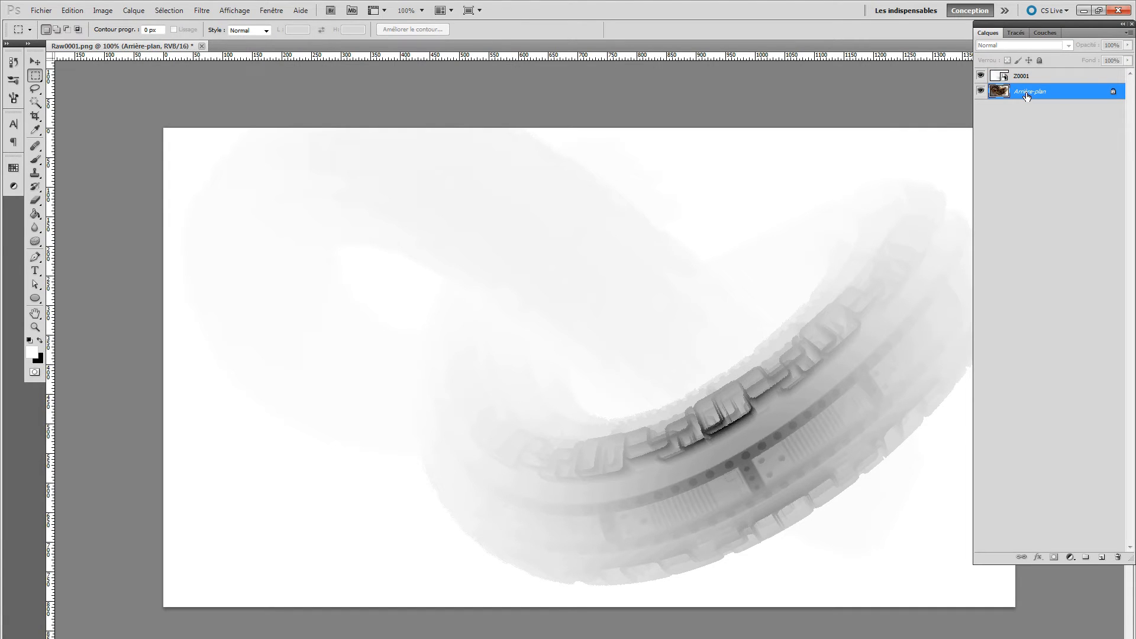
key(ctrl+j)
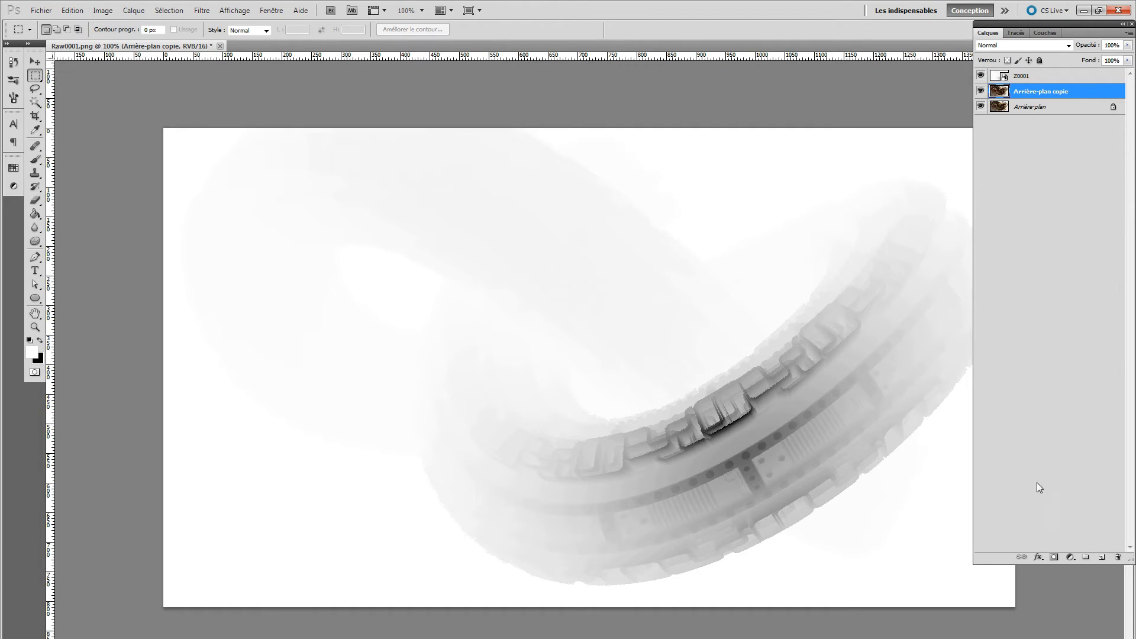
click(1055, 557)
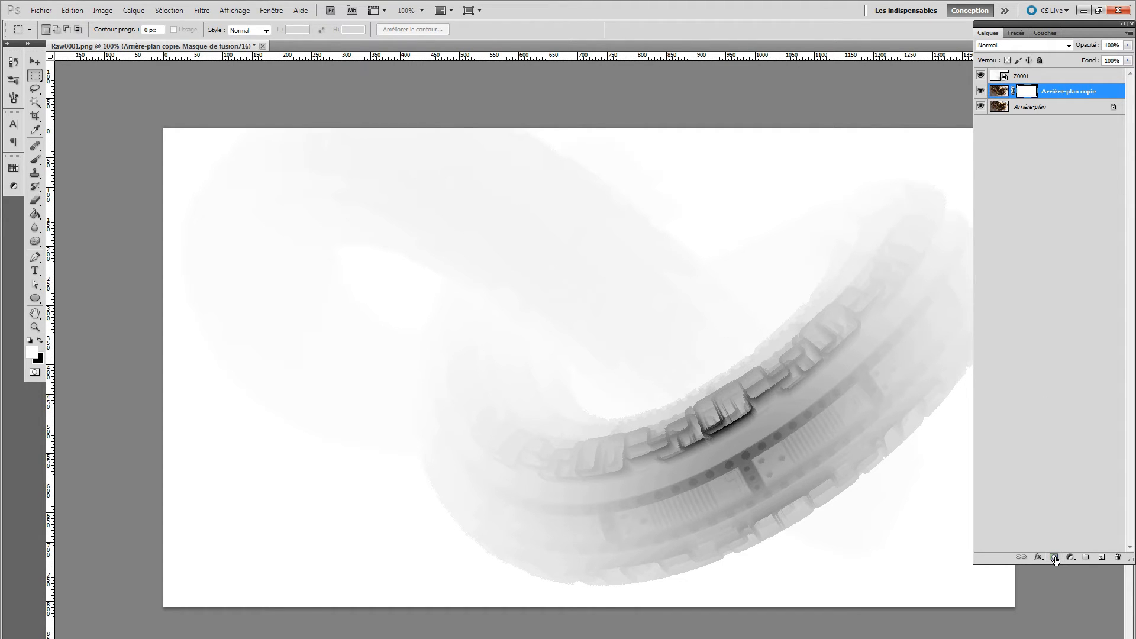
- Copy the Z0001 depth image into the Arrière-plan copie layer mask and hide the Z0001 layer
click(997, 76)
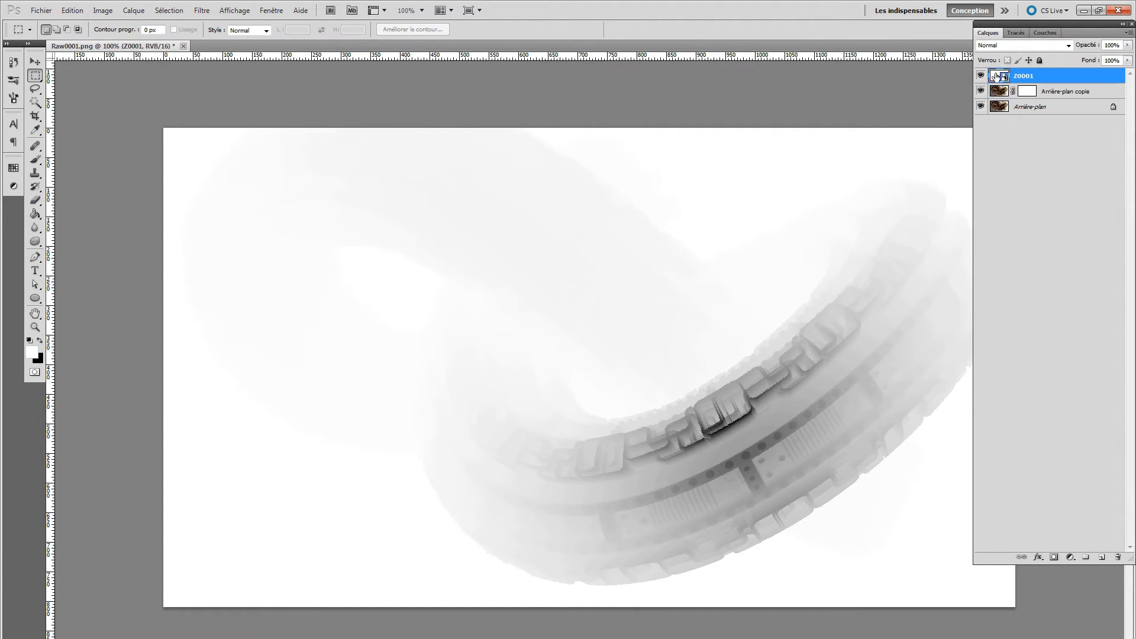
key(ctrl+a)
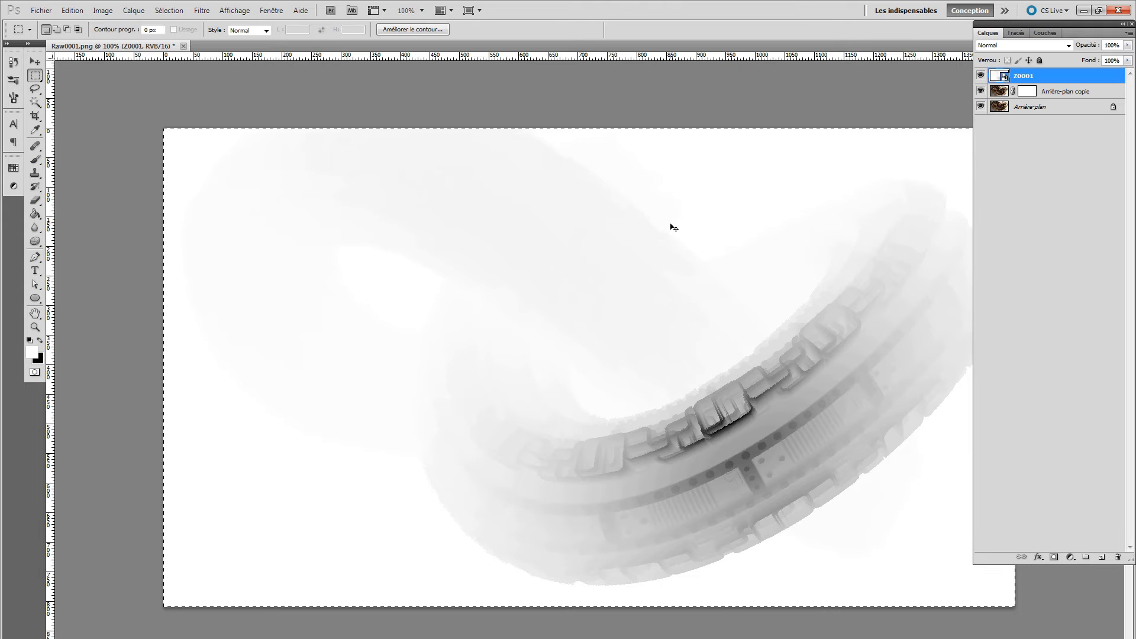
key(ctrl+d)
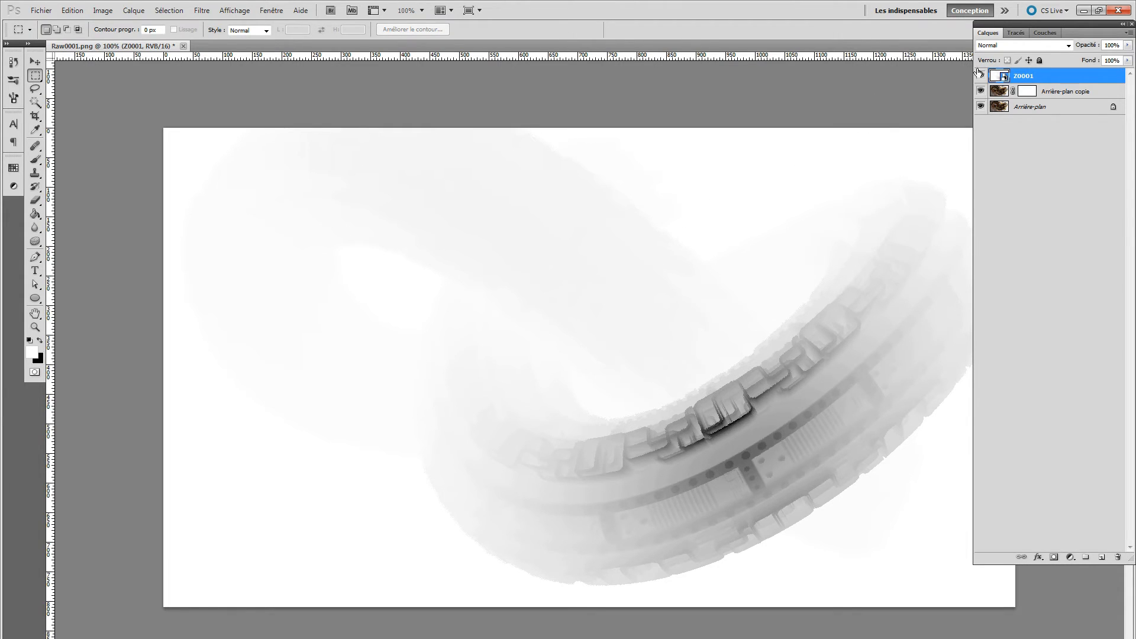
click(981, 75)
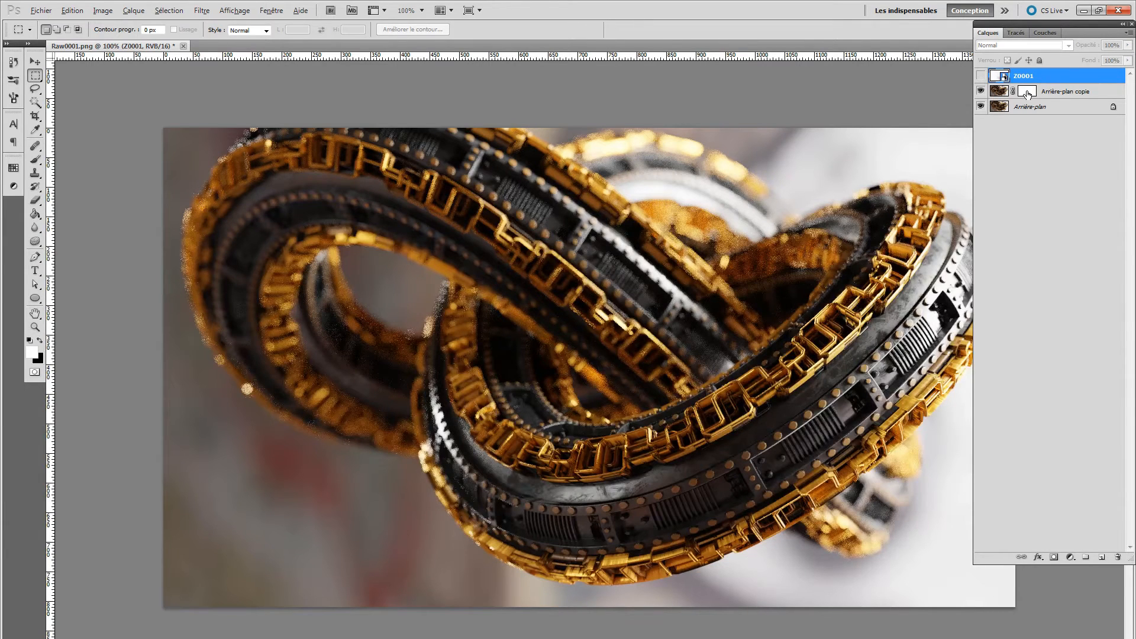
alt+click(1027, 93)
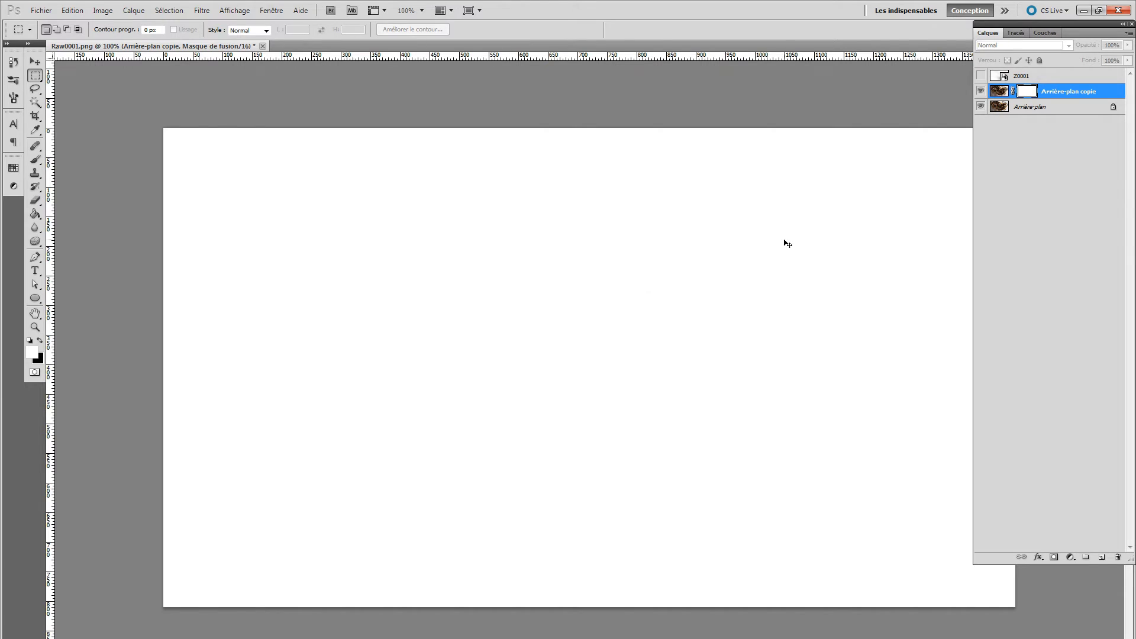
key(ctrl+v)
key(ctrl+d)
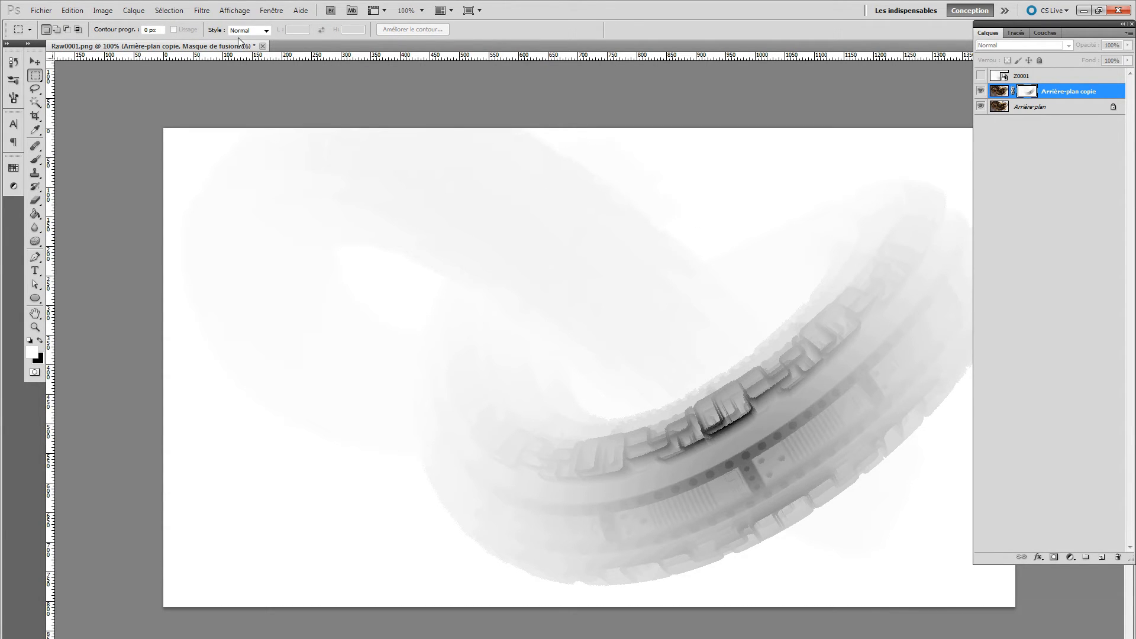
- Apply a Levels adjustment to the Arrière-plan copie mask with the black input level set to 226
click(205, 12)
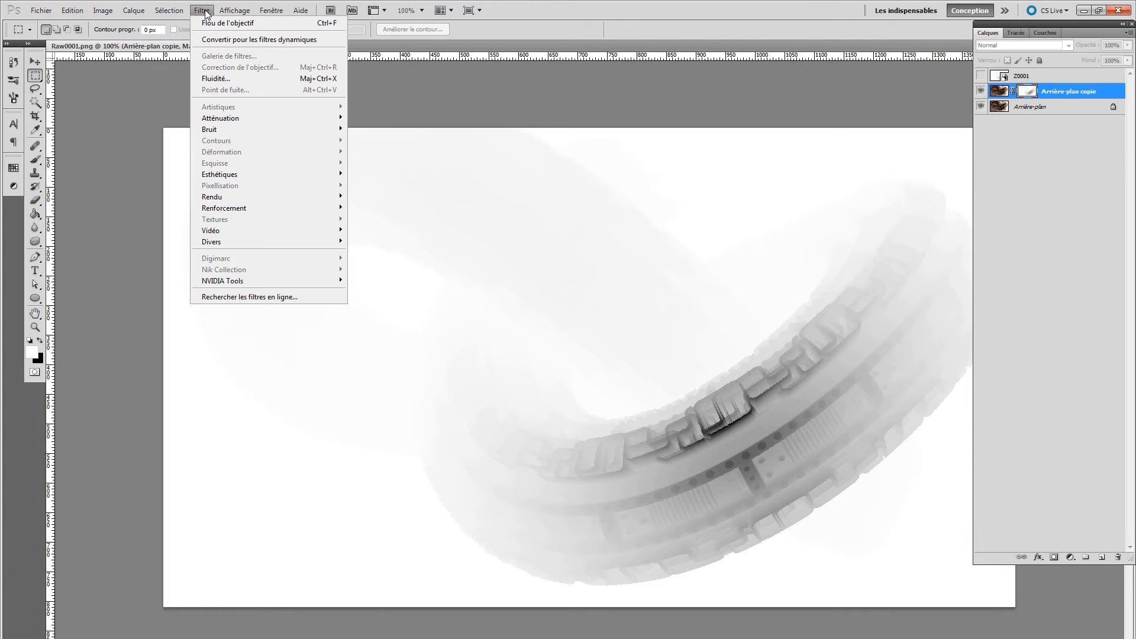
click(106, 11)
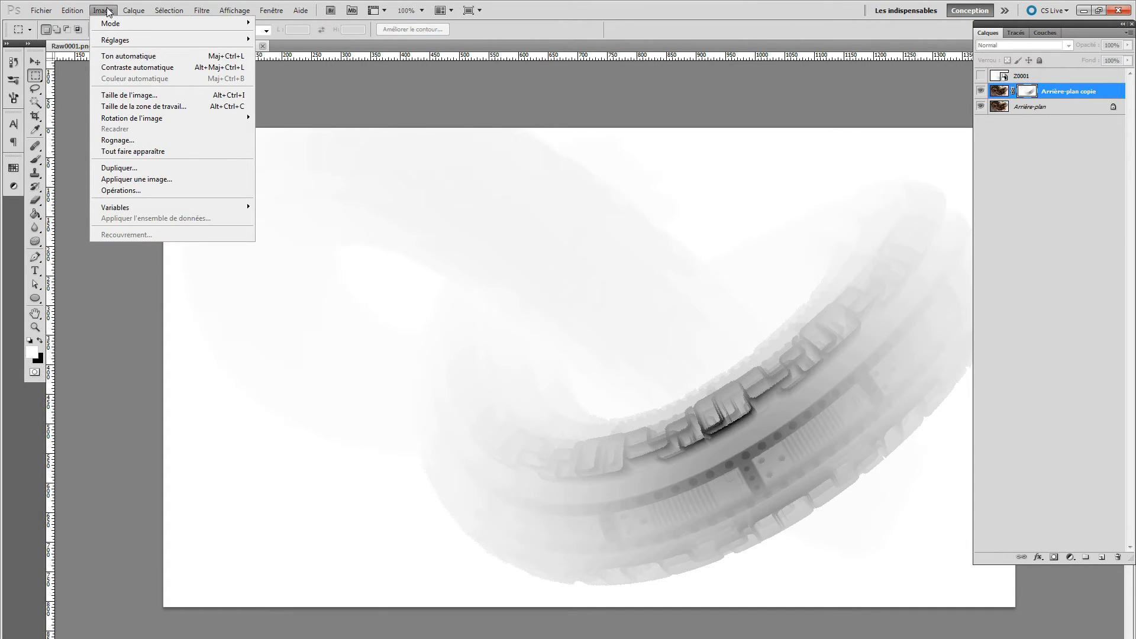
mouse_move(123, 41)
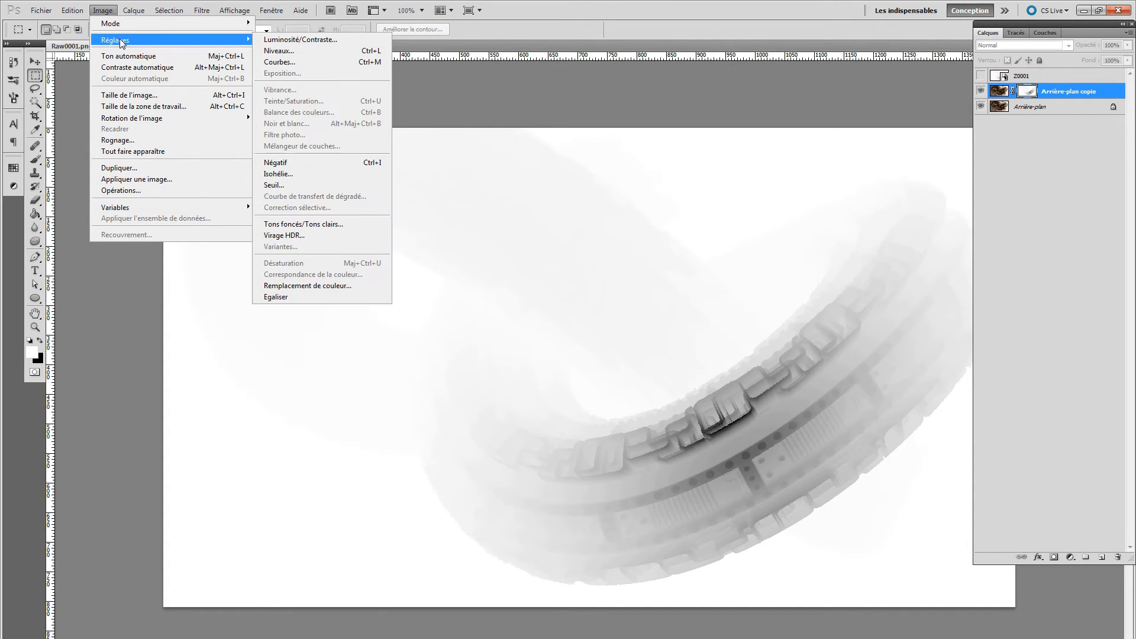
click(272, 52)
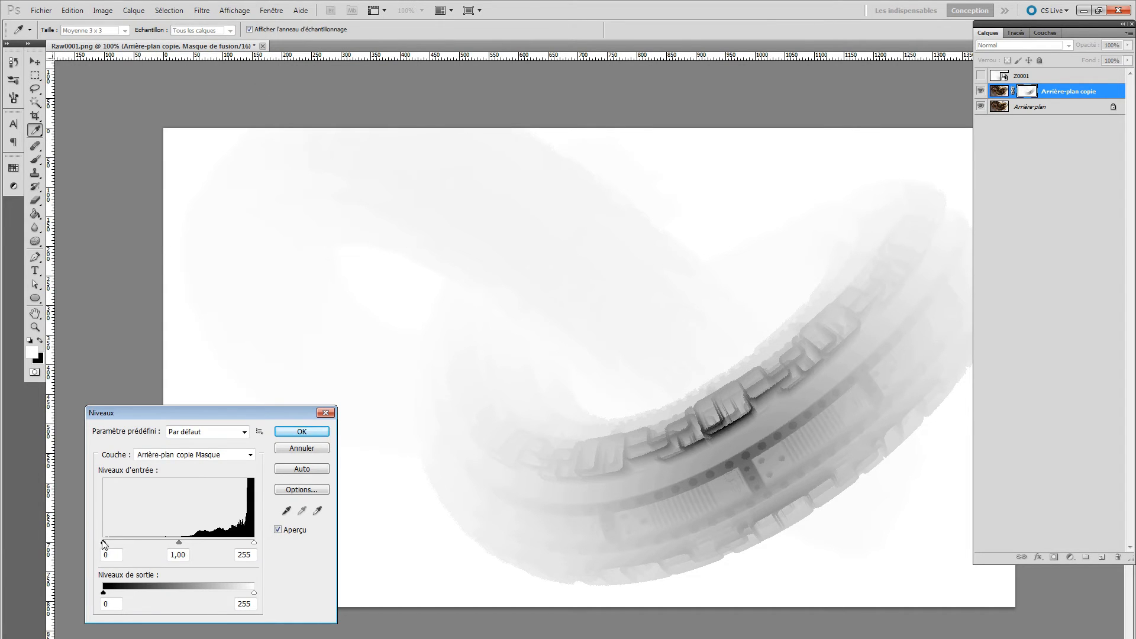
drag(105, 542, 238, 549)
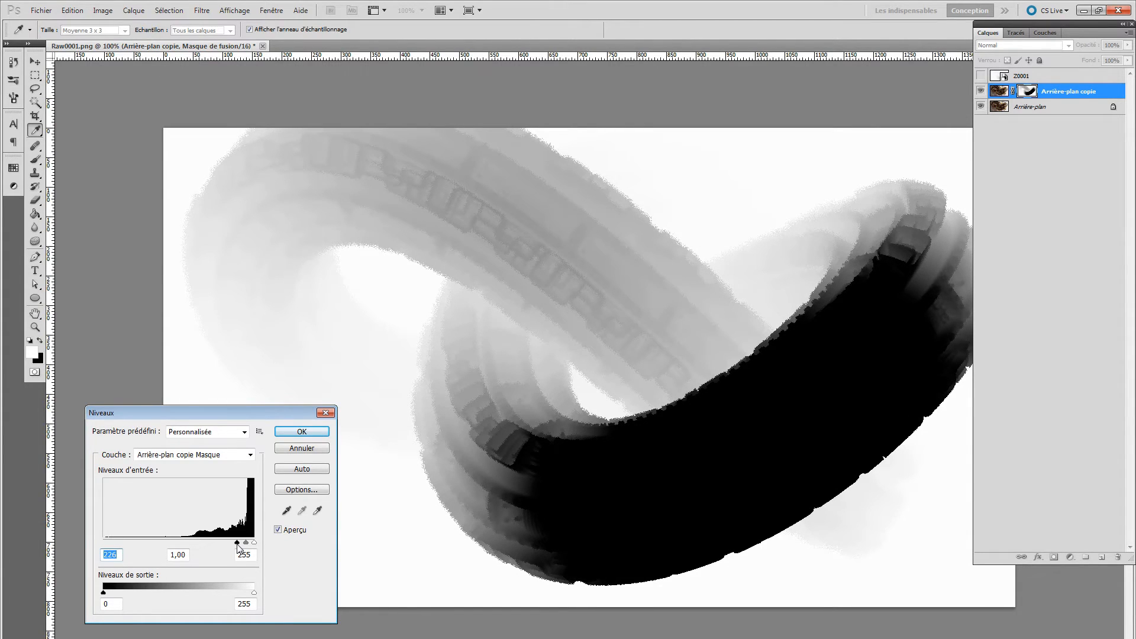
click(301, 434)
key(m)
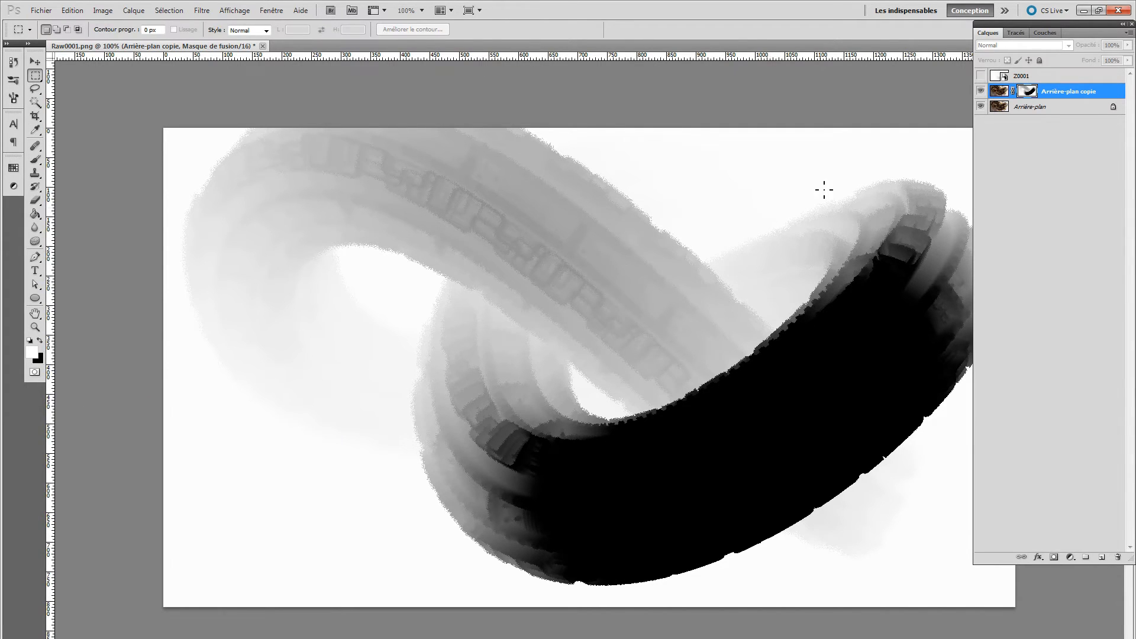
- Start a Lens Blur on the Arrière-plan copie layer's image with the layer mask (Masque de fusion) as depth source
click(1000, 93)
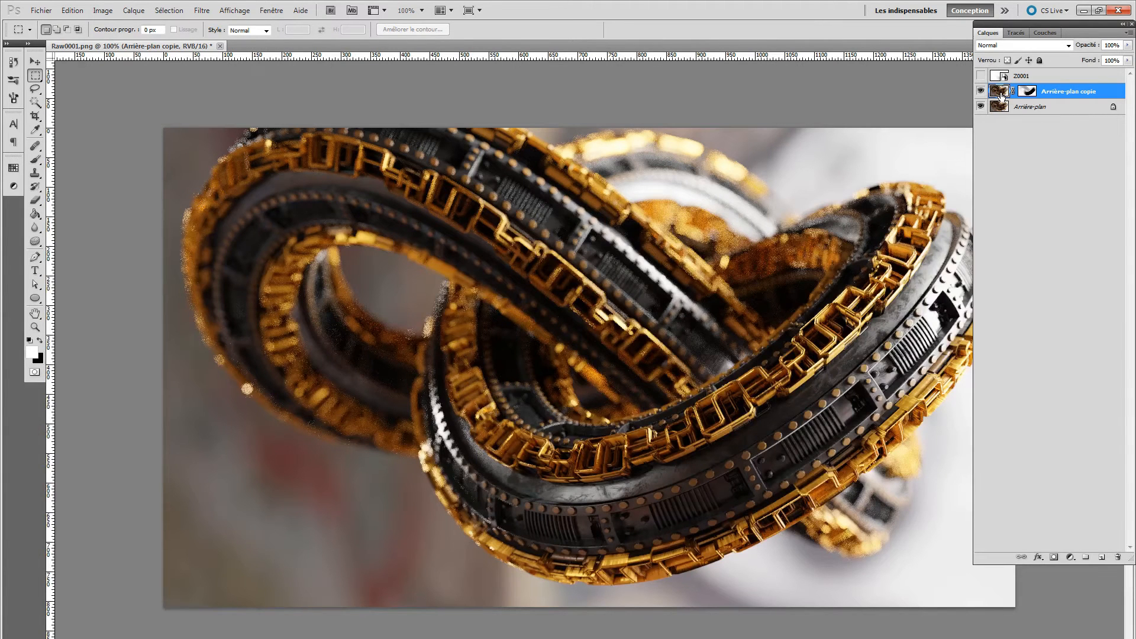
click(211, 11)
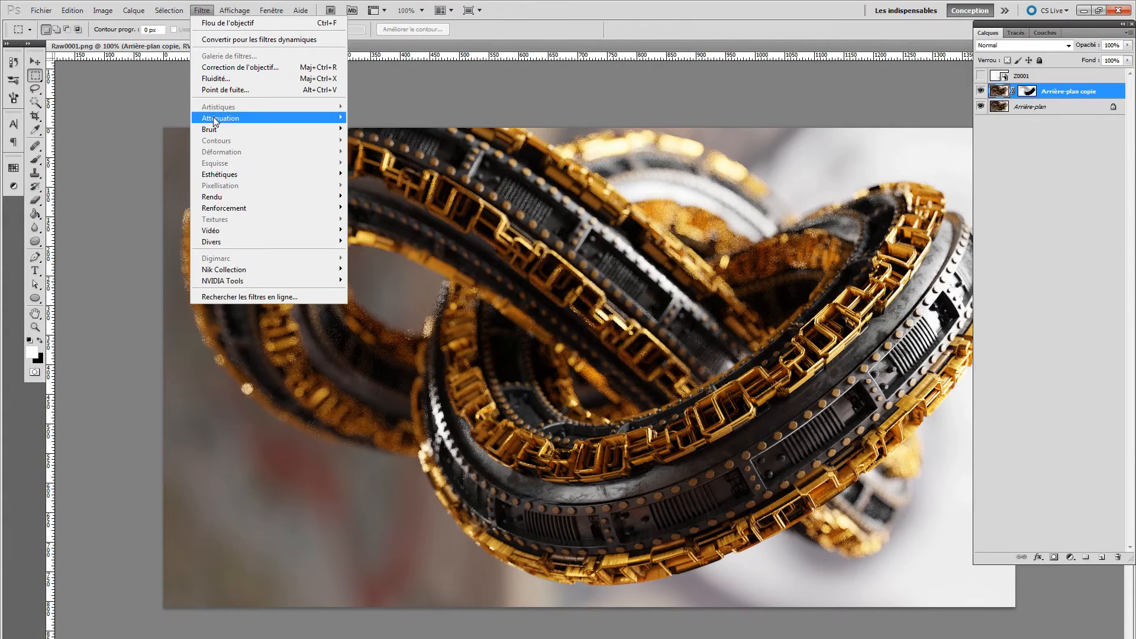
mouse_move(214, 121)
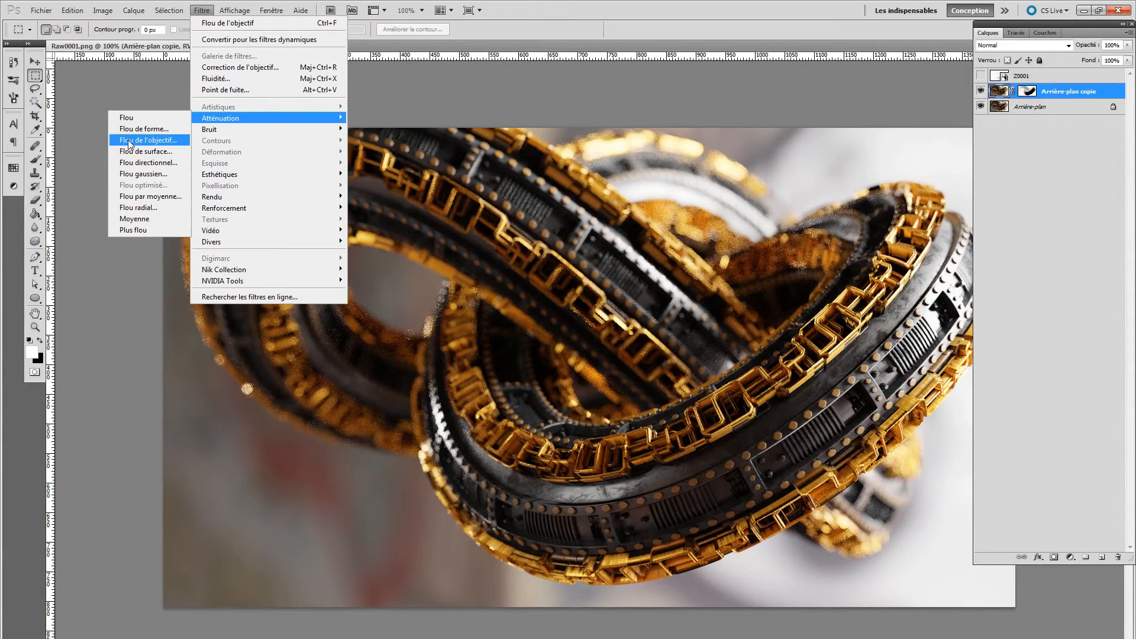
click(182, 142)
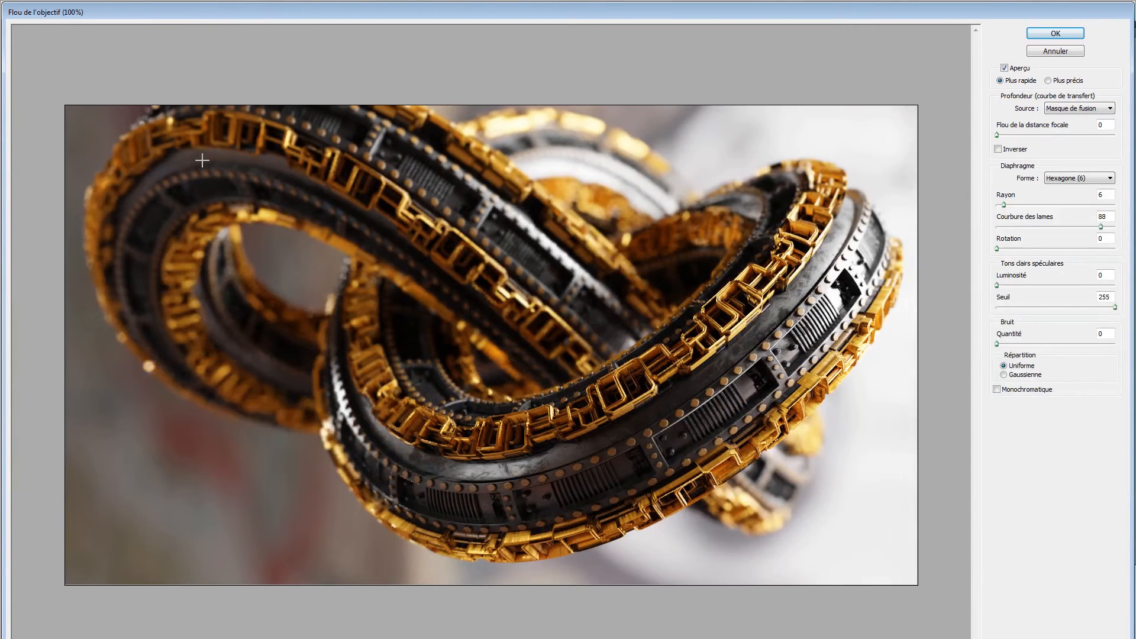
click(1081, 113)
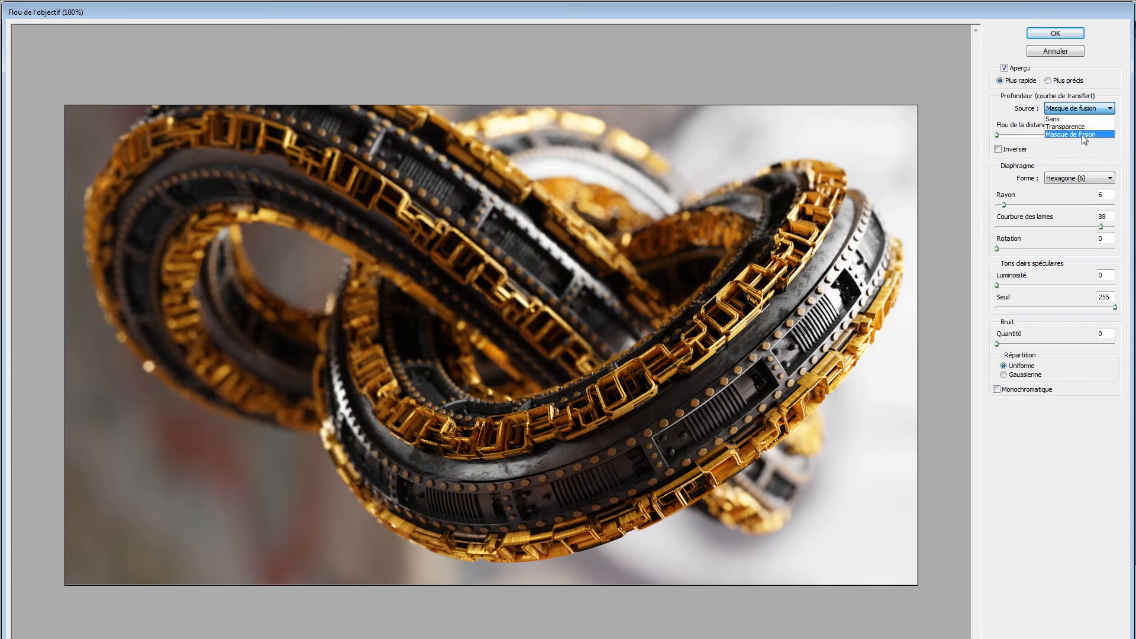
click(1105, 135)
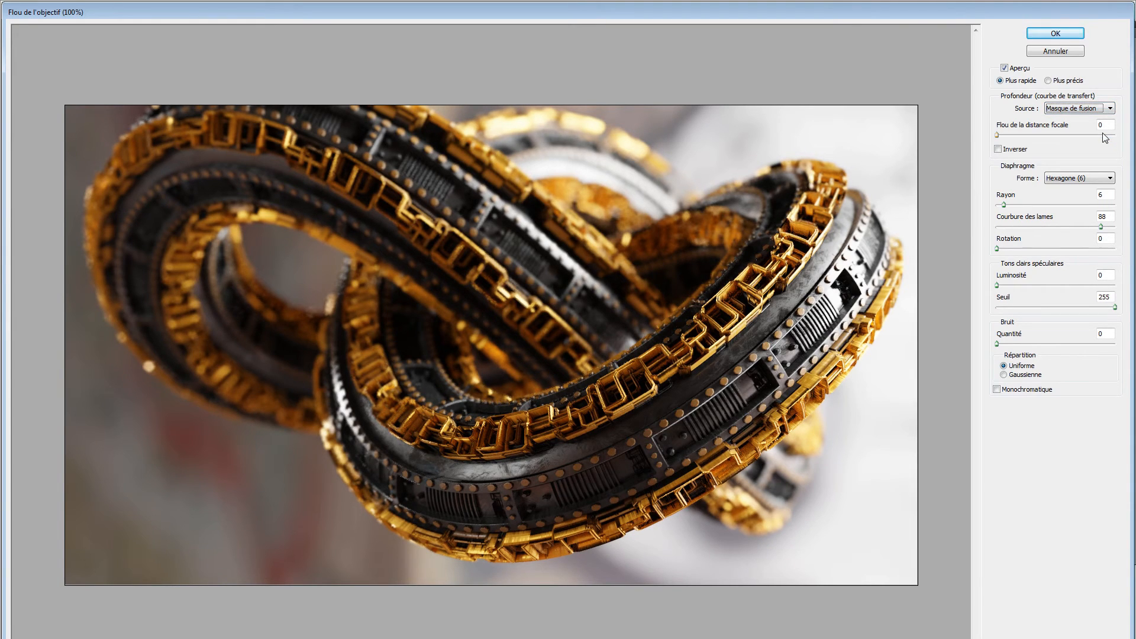
- Adjust the Lens Blur radius in small increments starting from 1 and apply the filter
drag(1004, 205, 978, 206)
text(1)
key(Up)
key(Up)
key(Up)
key(Up)
key(BackSpace)
click(1069, 35)
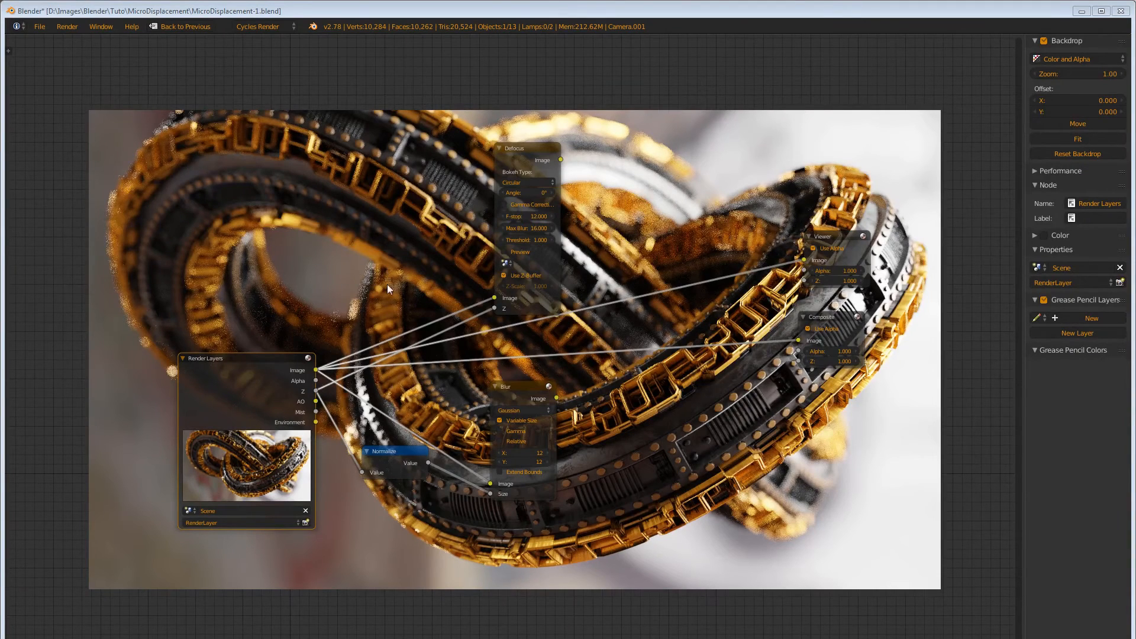
- Switch to Blender's compositor and send the Blur node's output to the Viewer node
mouse_move(523, 390)
mouse_down()
mouse_move(510, 383)
mouse_move(520, 388)
mouse_up()
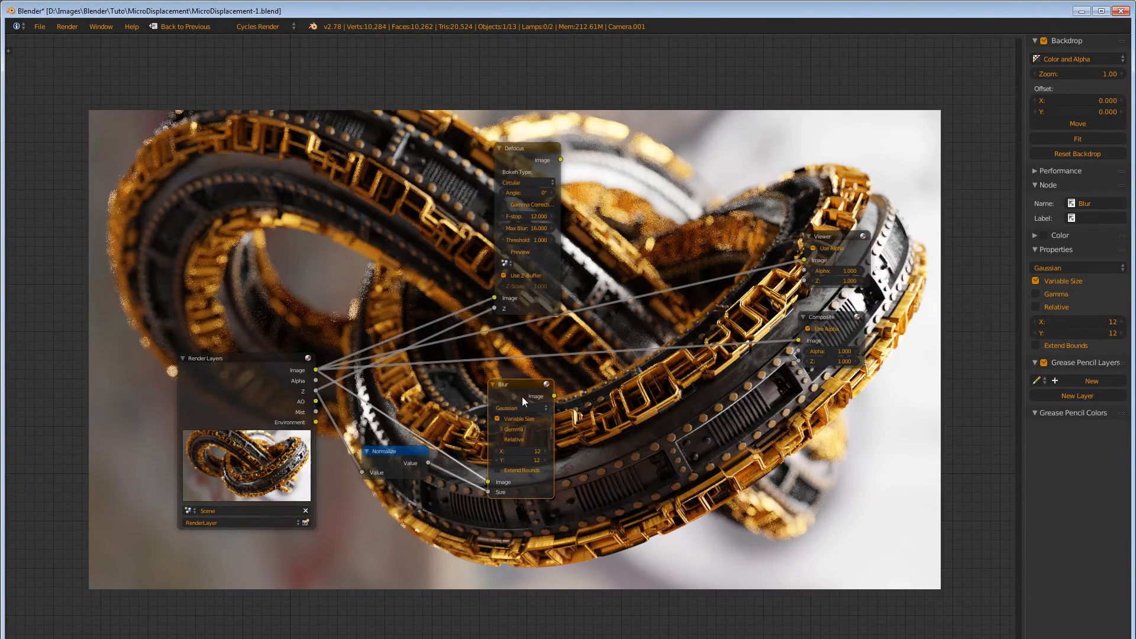
scroll(522, 397, up, 3)
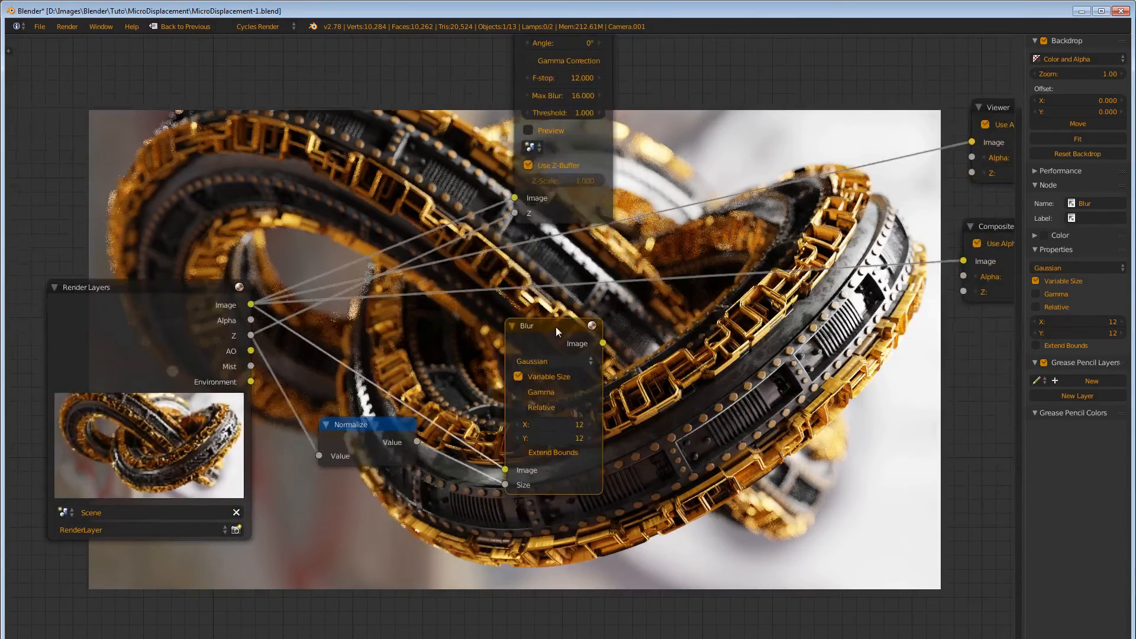
click(382, 425)
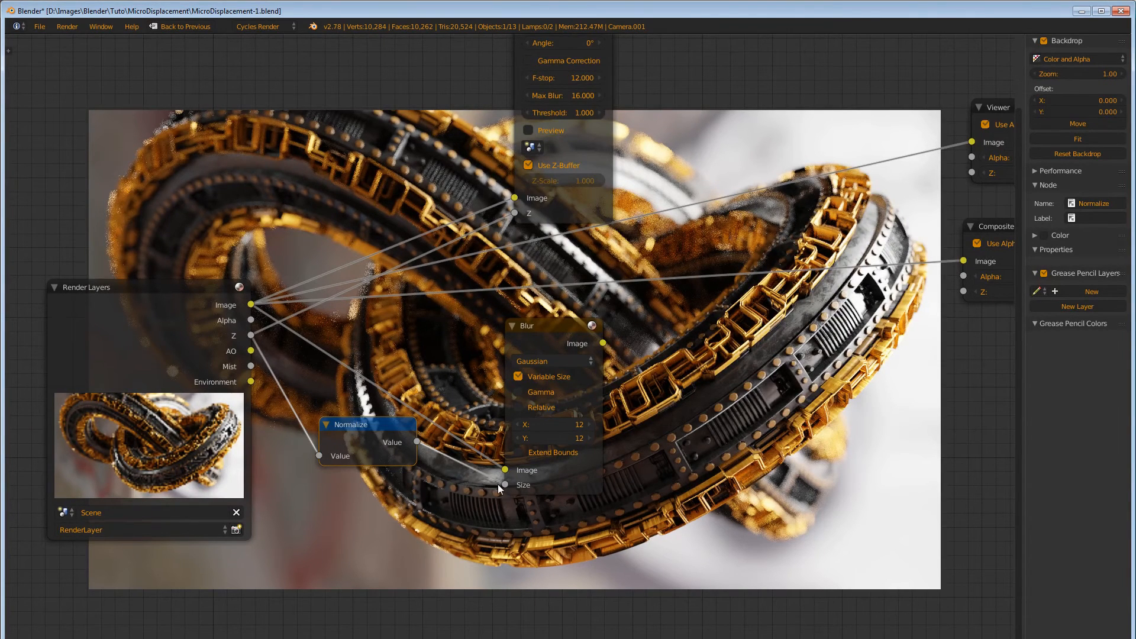
ctrl+shift+click(556, 335)
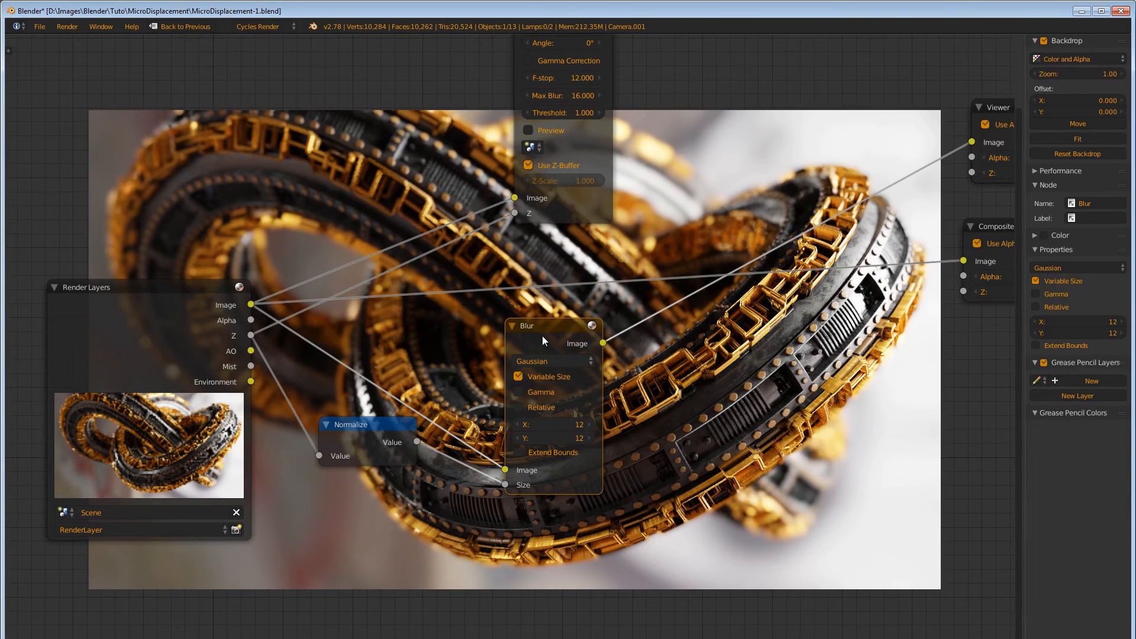
- Set the backdrop zoom to 2.00 and shift the backdrop to about X 198.5, Y 492.2
click(1084, 74)
text(2)
key(Return)
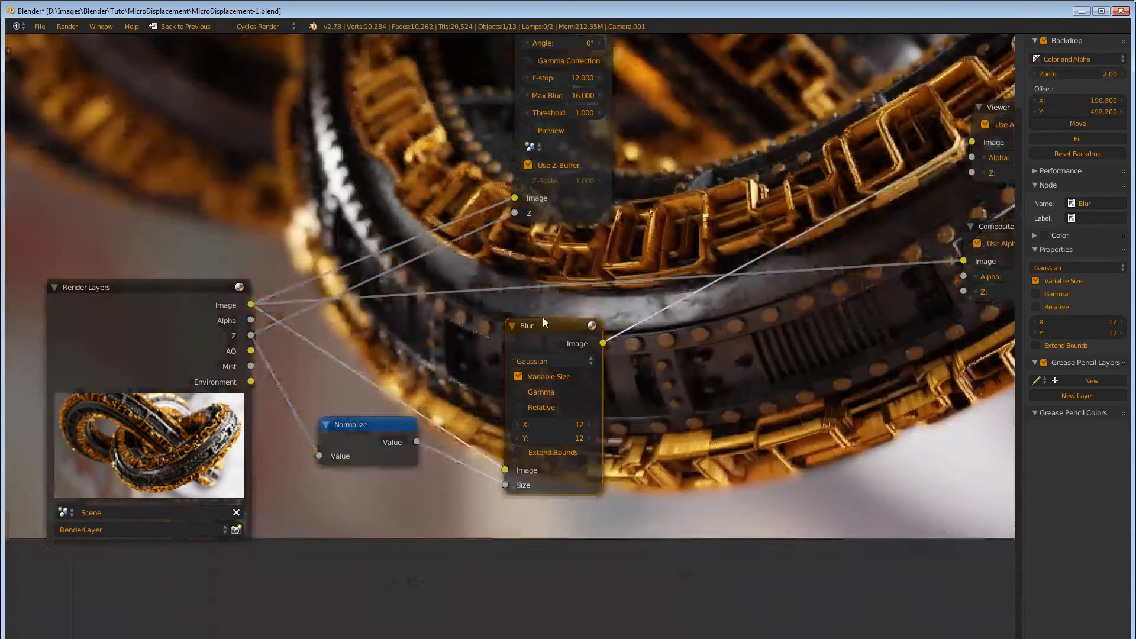
scroll(539, 318, down, 5)
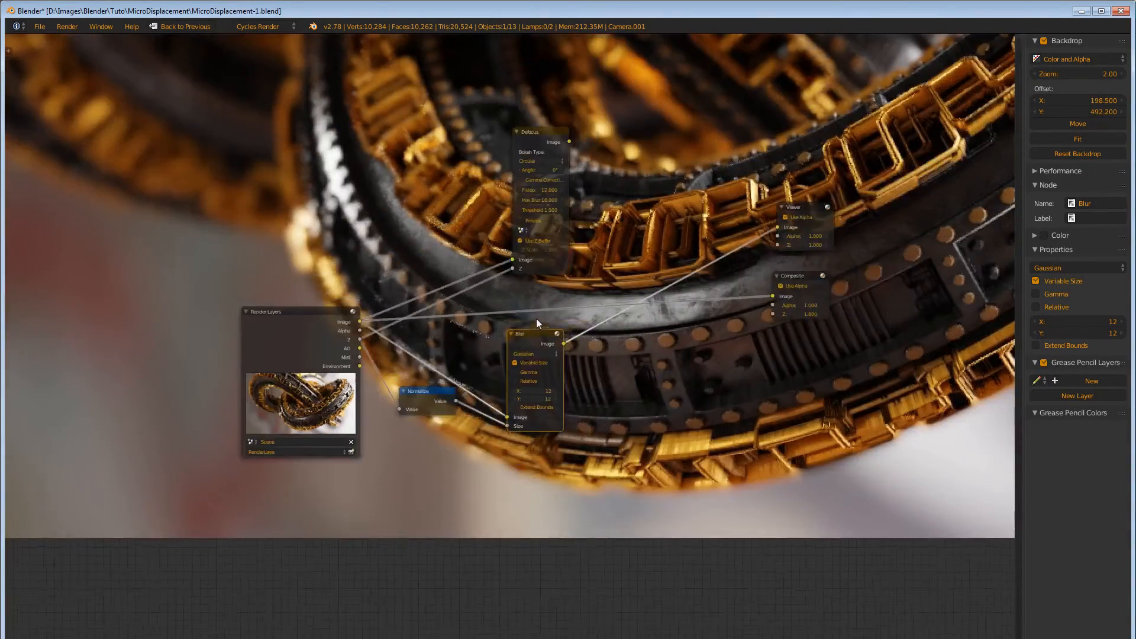
middle_drag(545, 308, 524, 292)
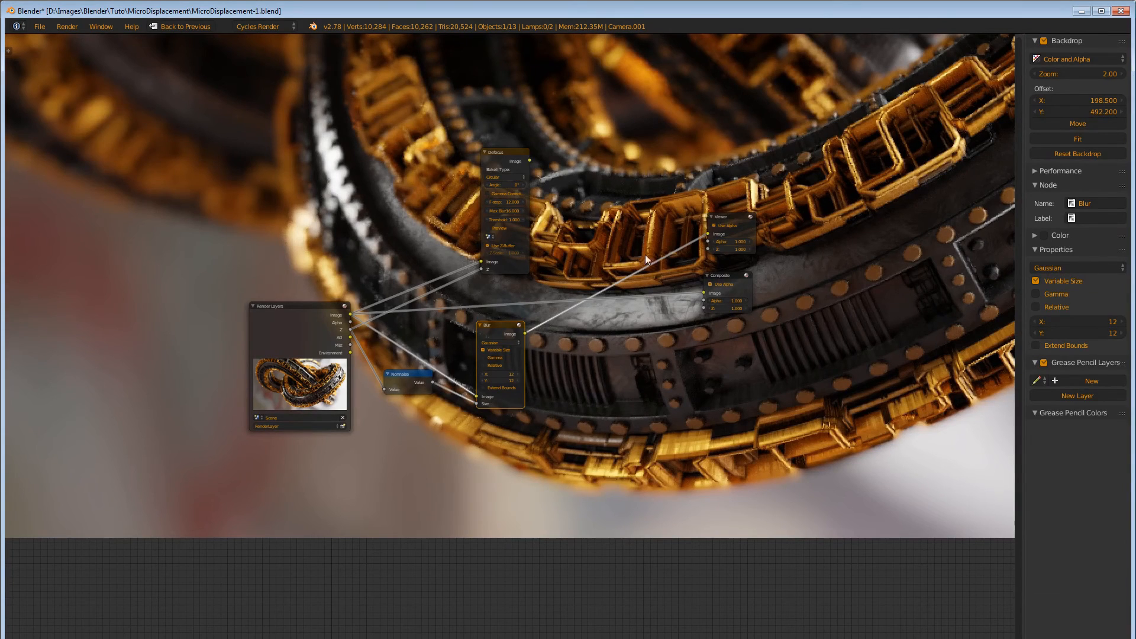
- Send the Defocus node's output to the Viewer and shift the backdrop to about X 709.4, Y -191.6
scroll(620, 328, up, 4)
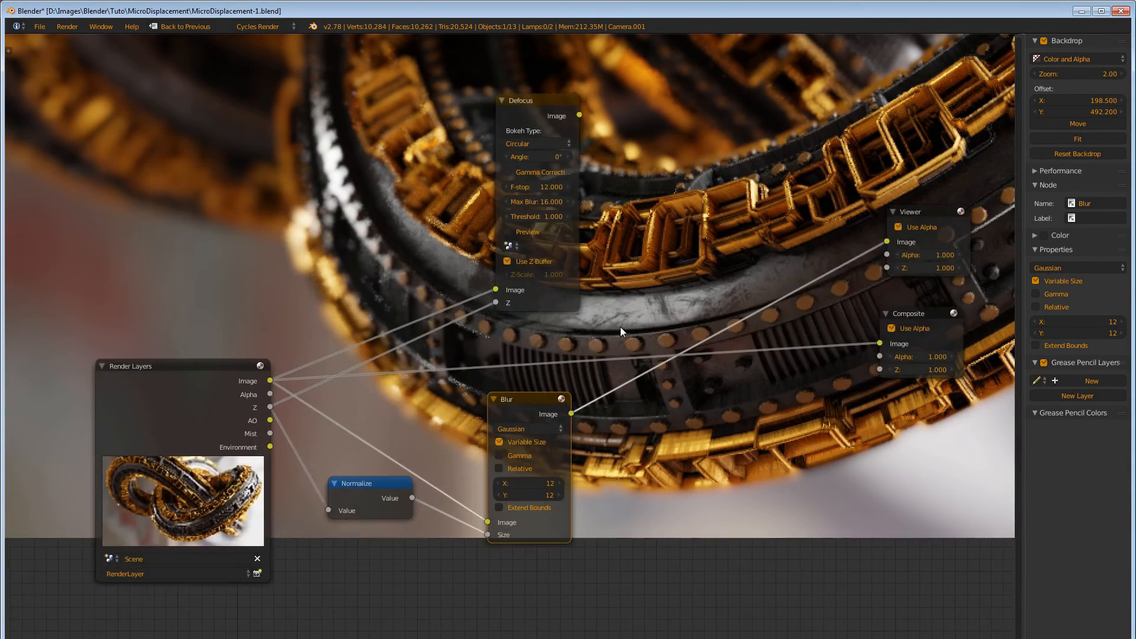
middle_drag(628, 303, 665, 429)
click(589, 170)
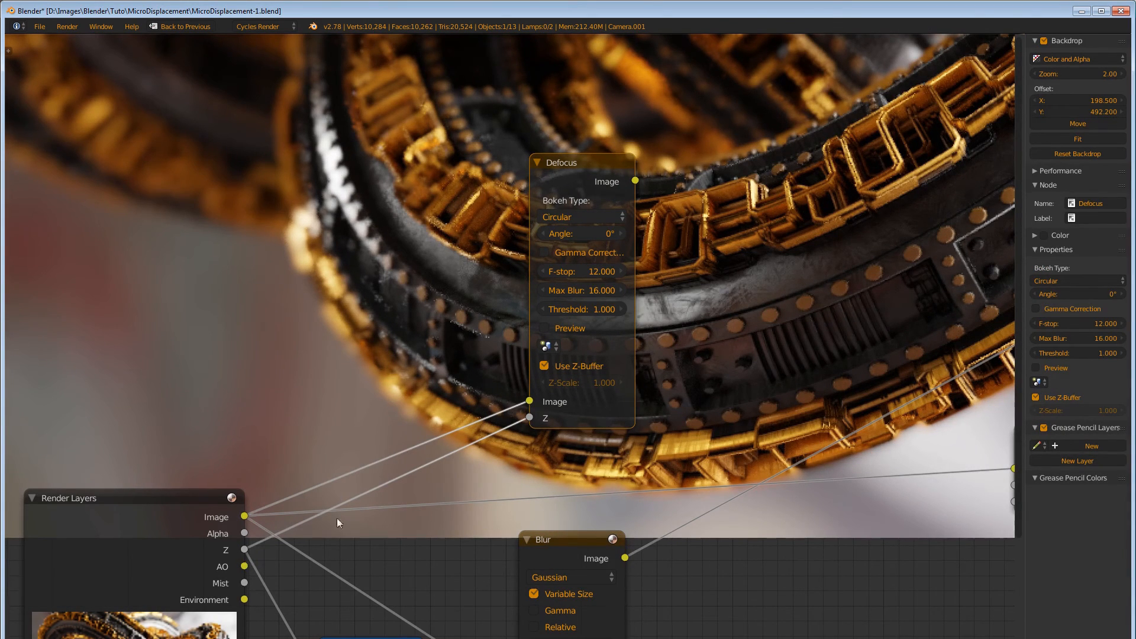
ctrl+shift+click(601, 172)
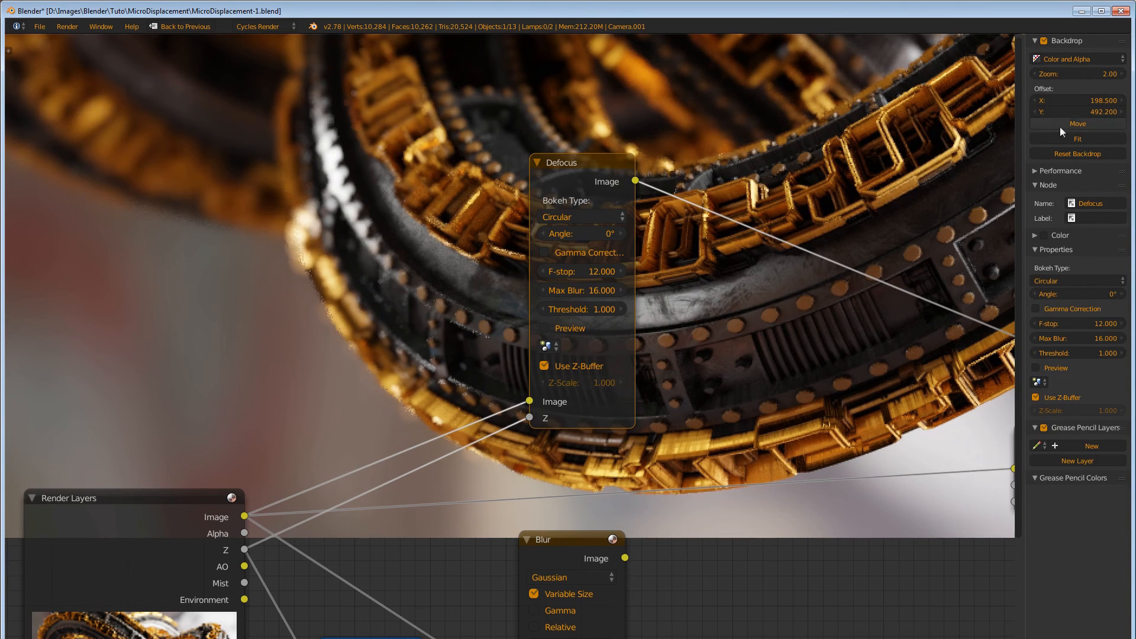
drag(1074, 101, 971, 113)
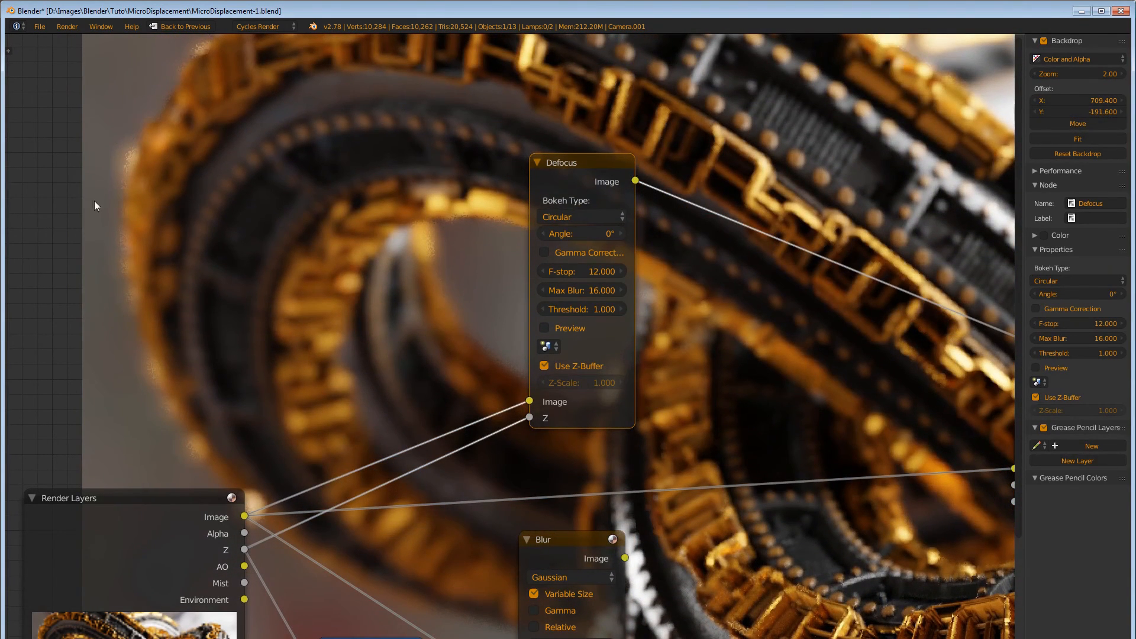